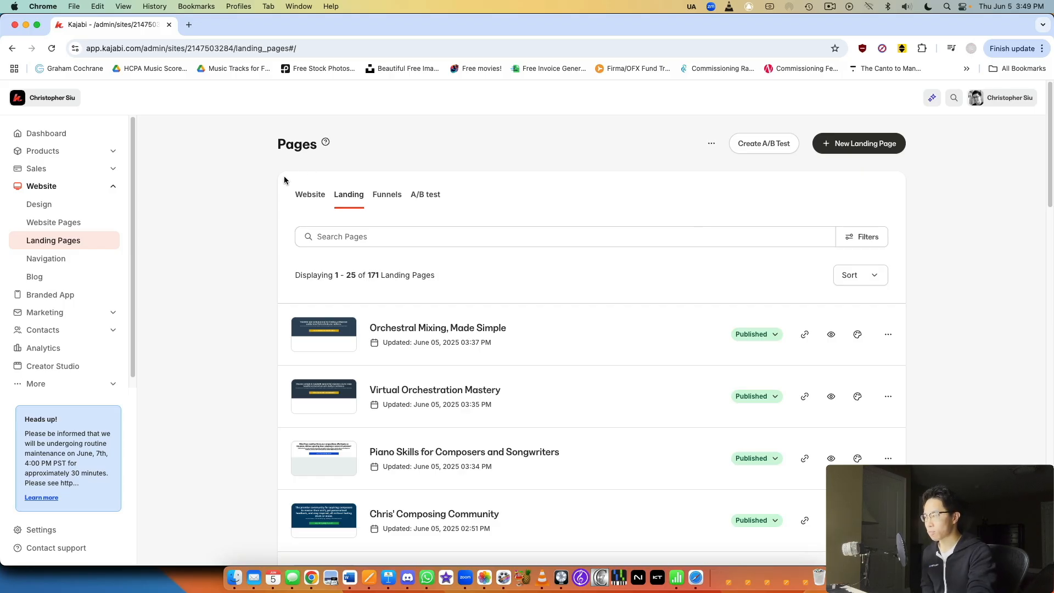
# Step: Open the Cart settings under Sales and view the color choices for the solid button background
pyautogui.click(69, 169)
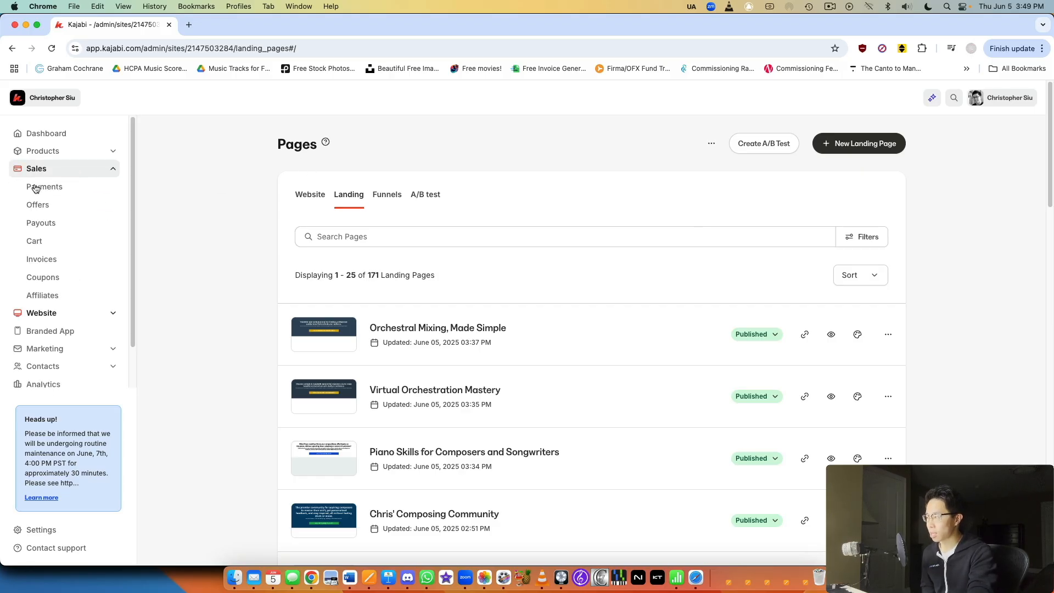
pyautogui.click(74, 244)
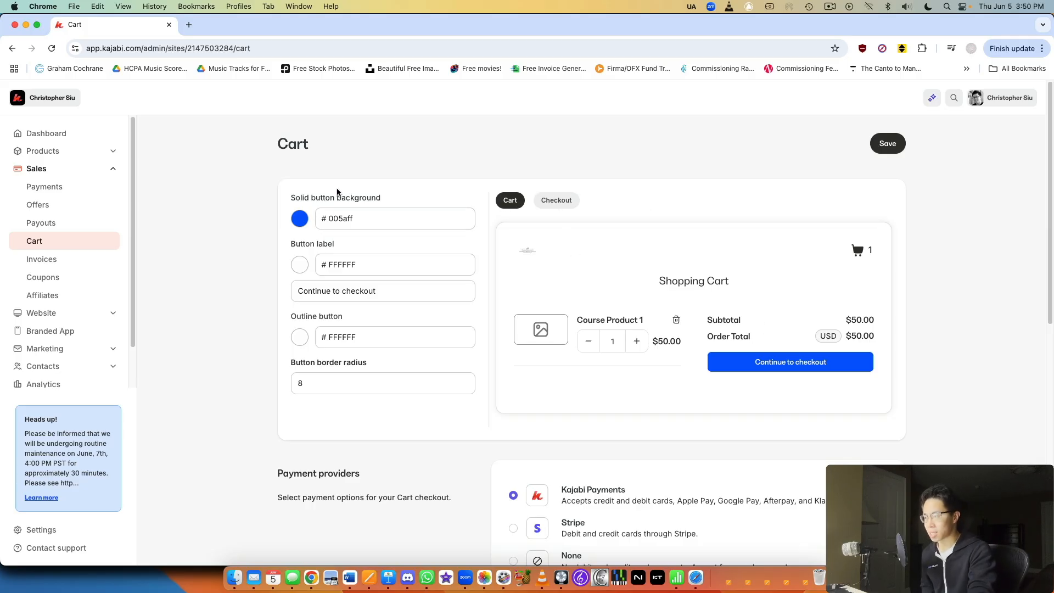
pyautogui.click(301, 219)
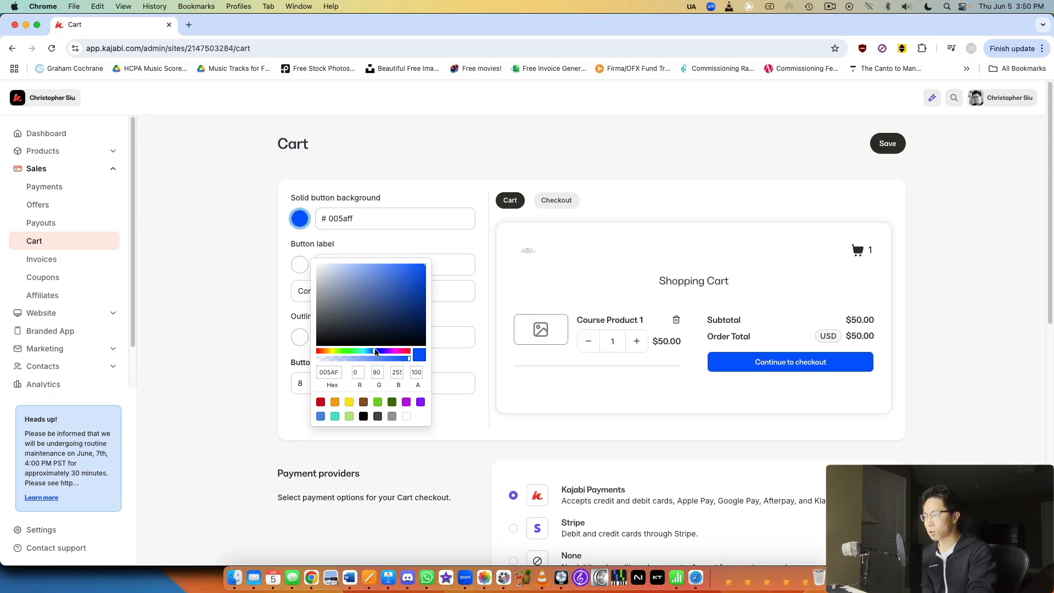
pyautogui.click(425, 198)
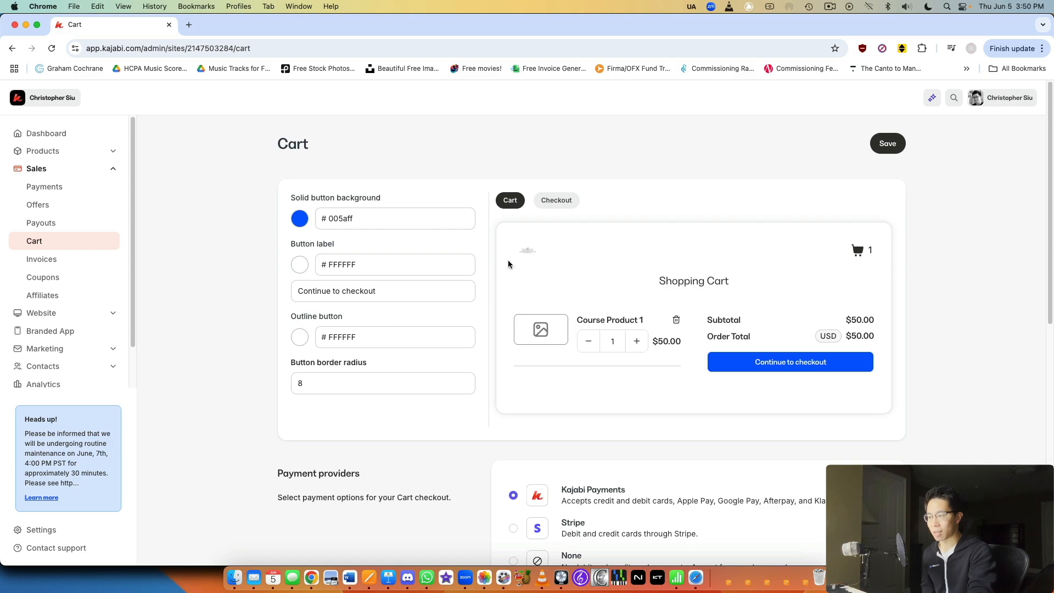
# Step: Preview the cart's Checkout layout and review the payment providers, customer fields and service agreement settings
pyautogui.click(571, 202)
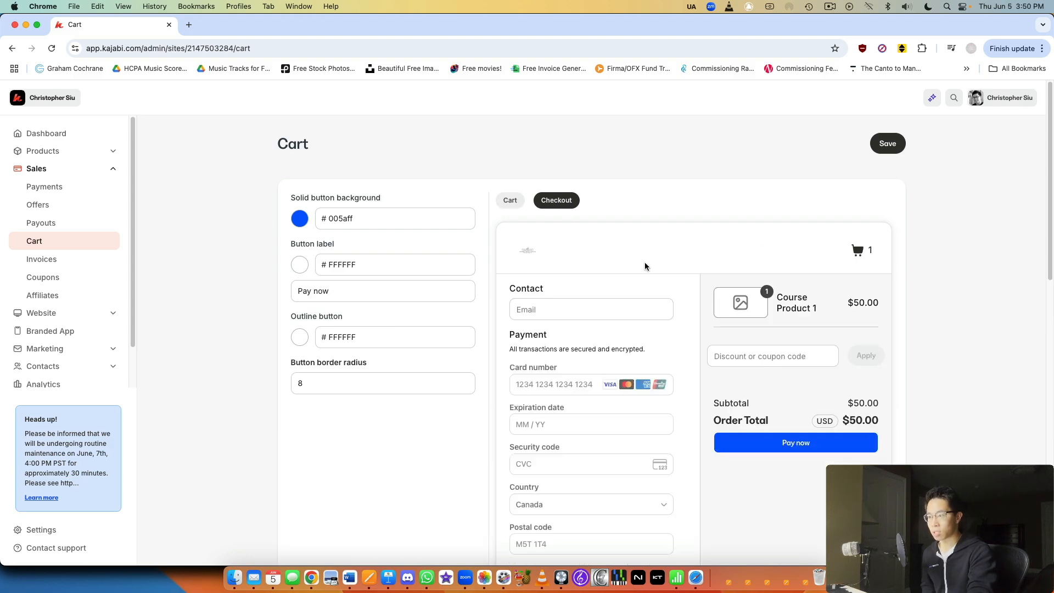
pyautogui.scroll(-3, 680, 277)
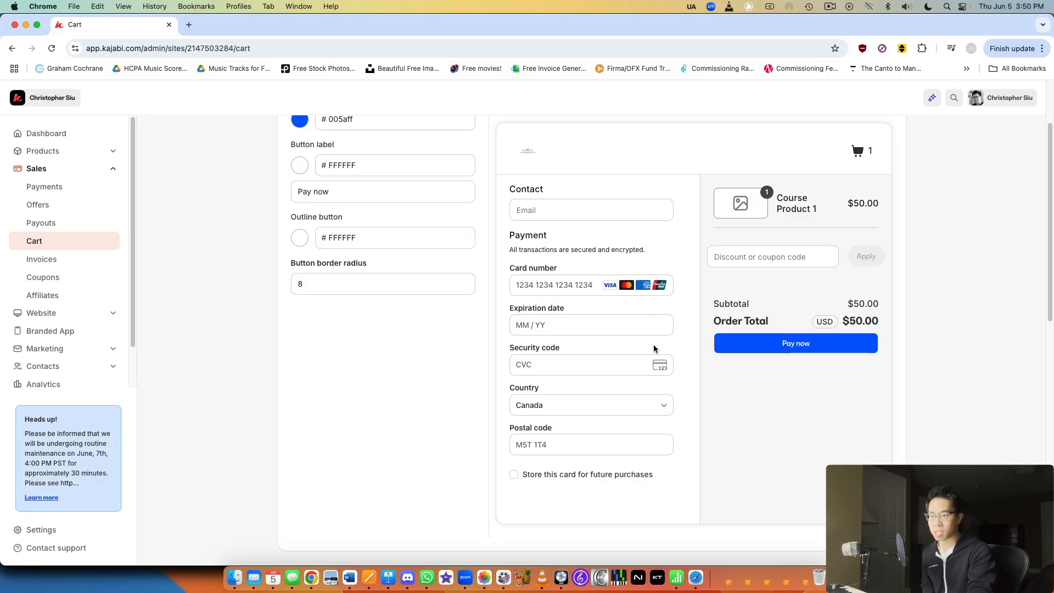
pyautogui.scroll(3, 672, 320)
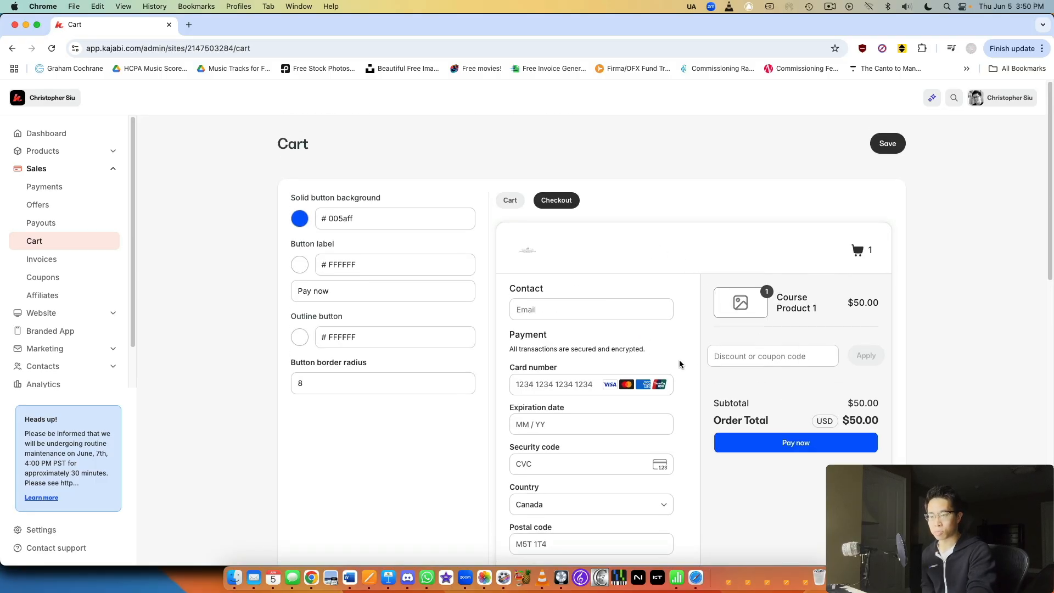
pyautogui.scroll(-10, 683, 351)
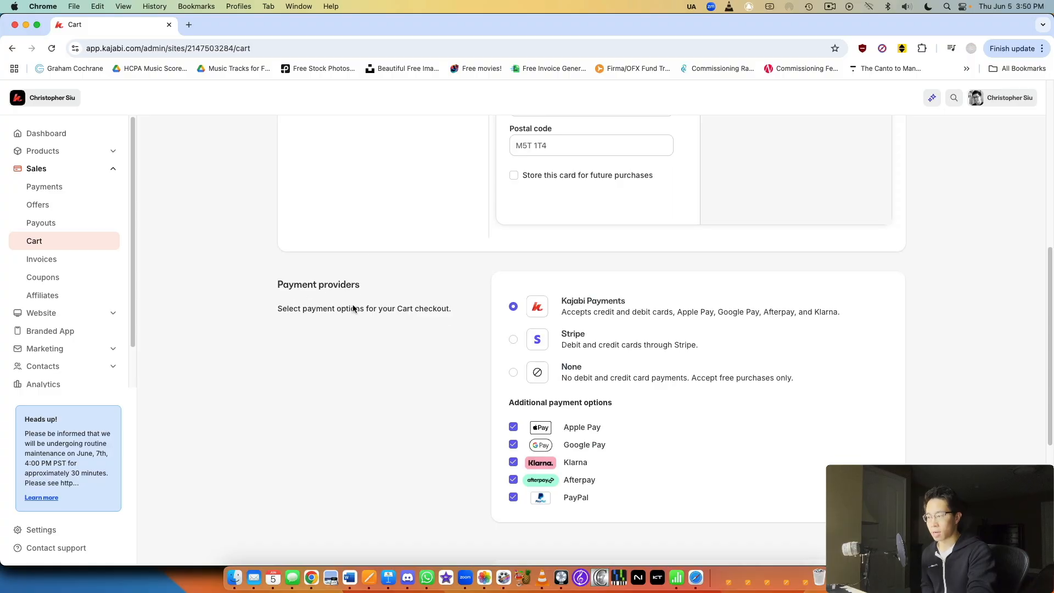
pyautogui.scroll(-3, 457, 305)
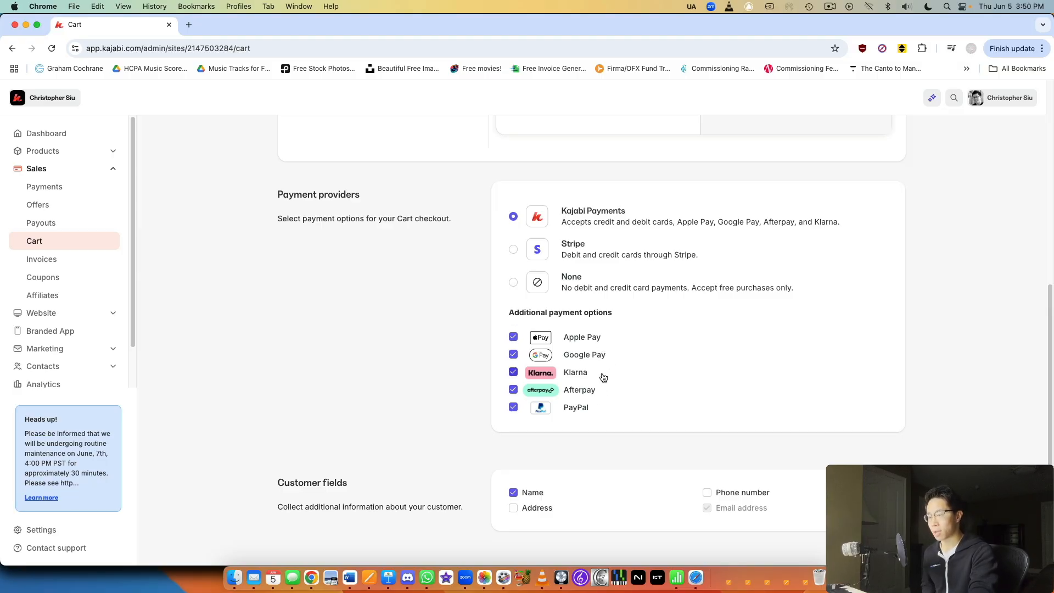
pyautogui.scroll(-3, 602, 376)
pyautogui.scroll(-2, 606, 372)
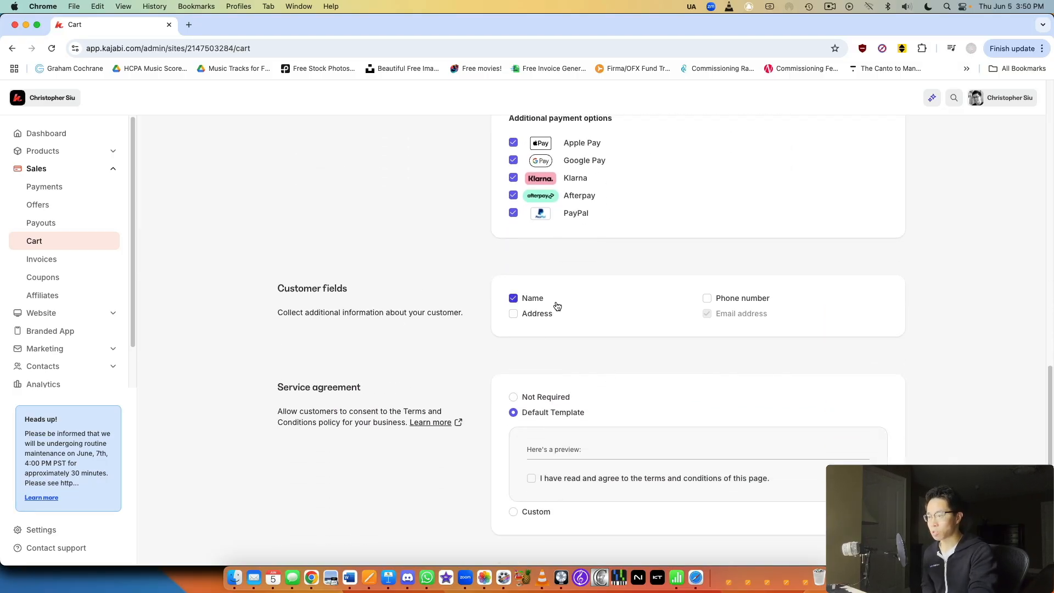
# Step: Try the Name customer field and the service agreement options, and save the Cart settings
pyautogui.click(538, 299)
pyautogui.click(537, 299)
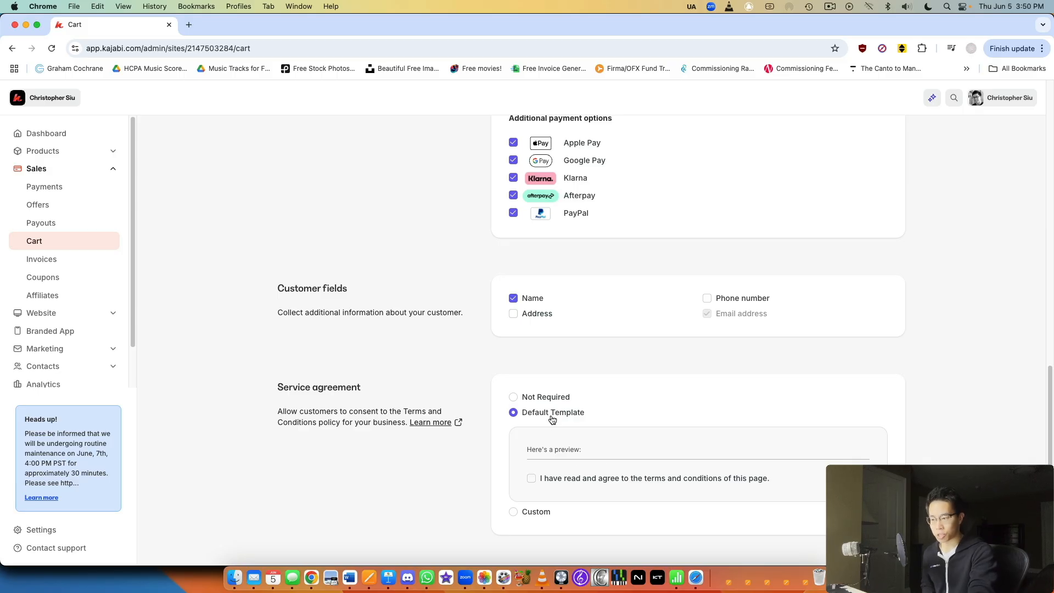
pyautogui.click(538, 397)
pyautogui.click(536, 495)
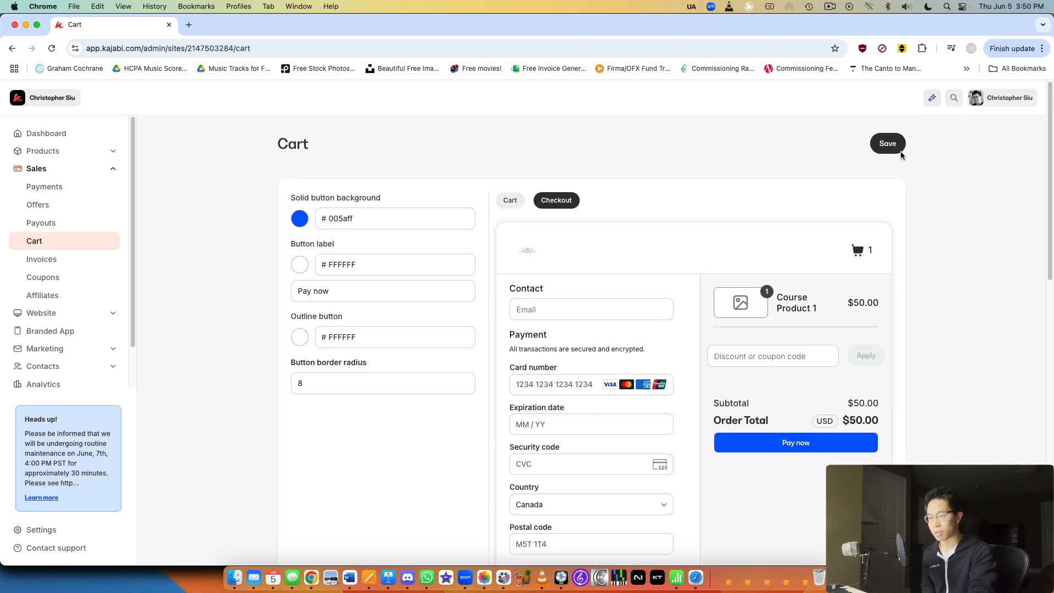
pyautogui.click(892, 151)
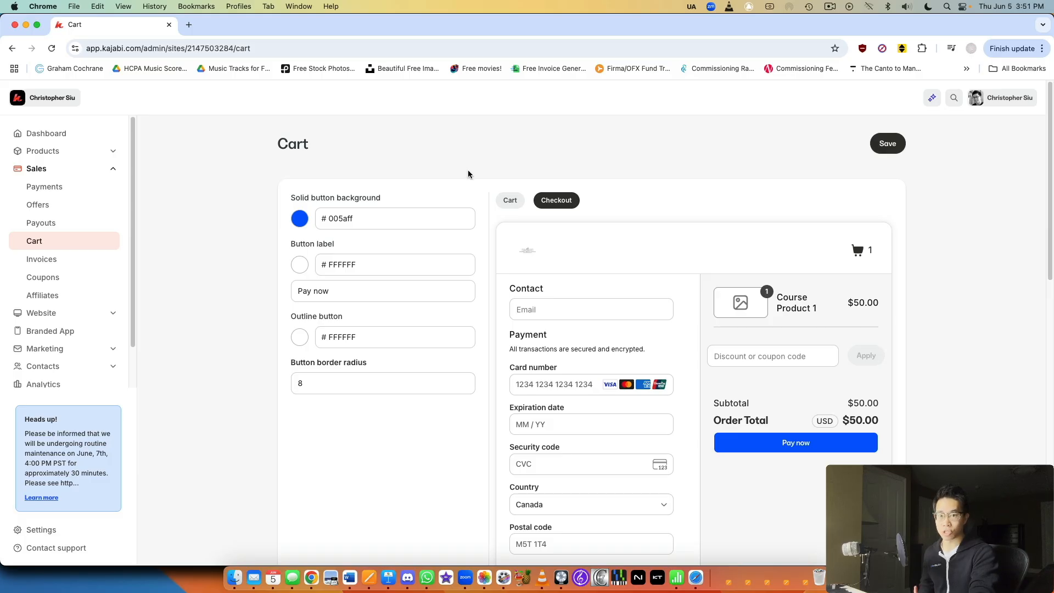
# Step: Open the website's Landing Pages list and locate the Cinematic Music Creation page
pyautogui.click(77, 168)
pyautogui.click(70, 184)
pyautogui.click(61, 206)
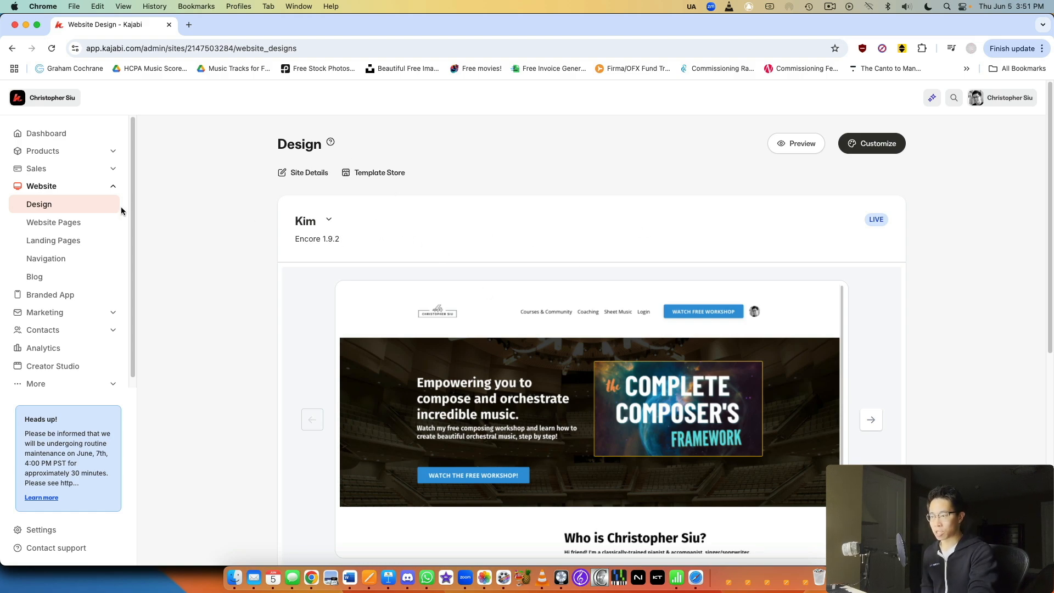
pyautogui.click(87, 240)
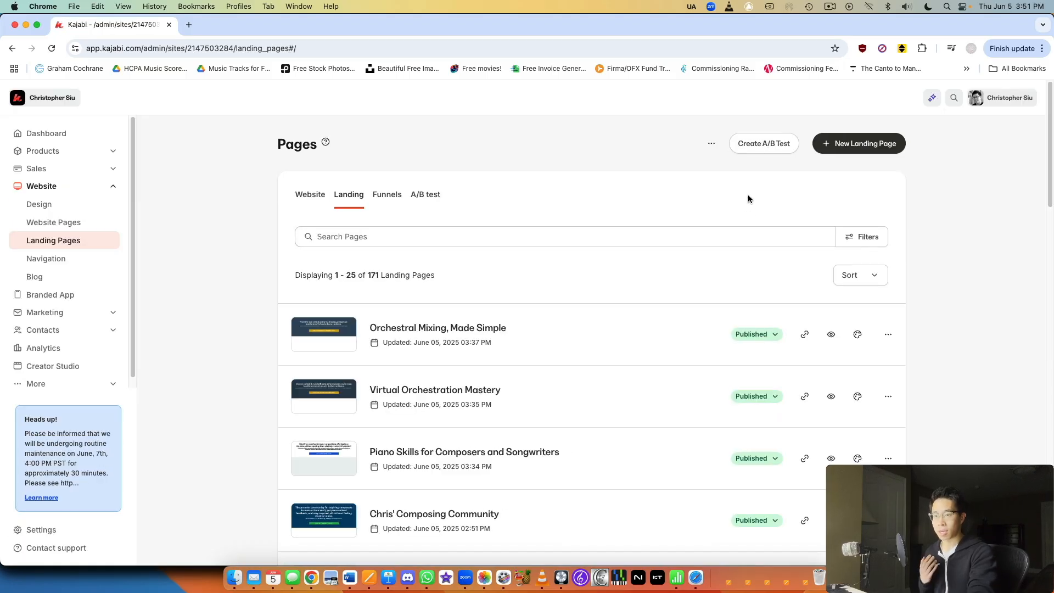
pyautogui.scroll(-5, 747, 196)
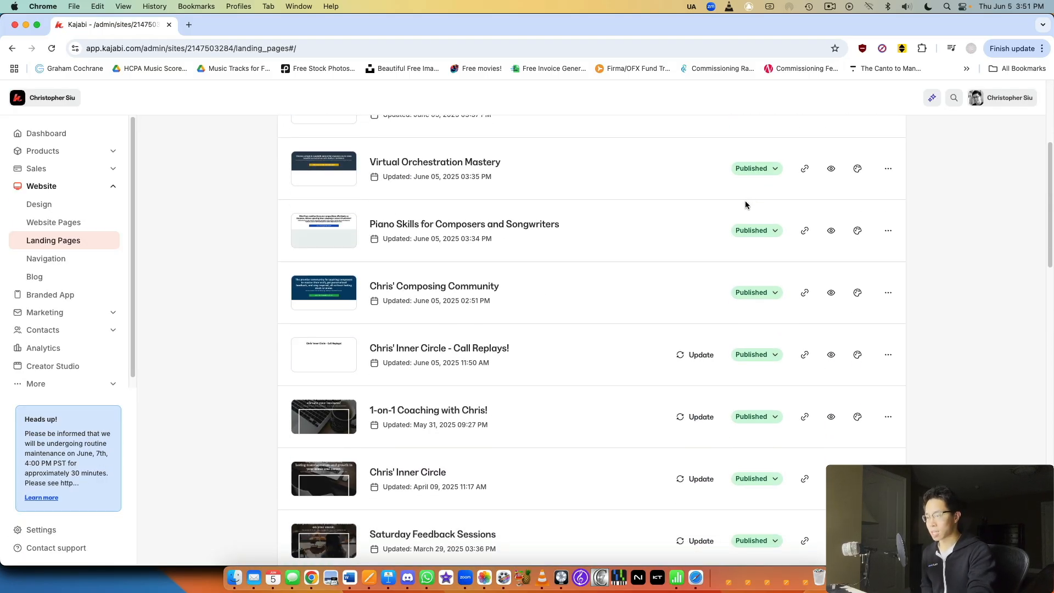
pyautogui.scroll(5, 665, 237)
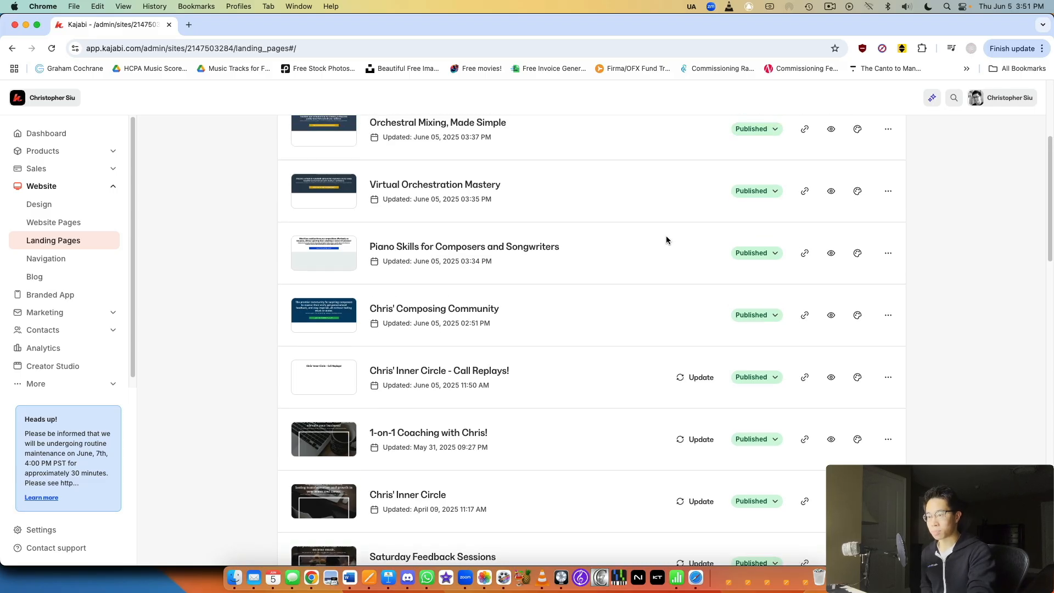
pyautogui.scroll(-2, 667, 236)
pyautogui.scroll(-1, 631, 219)
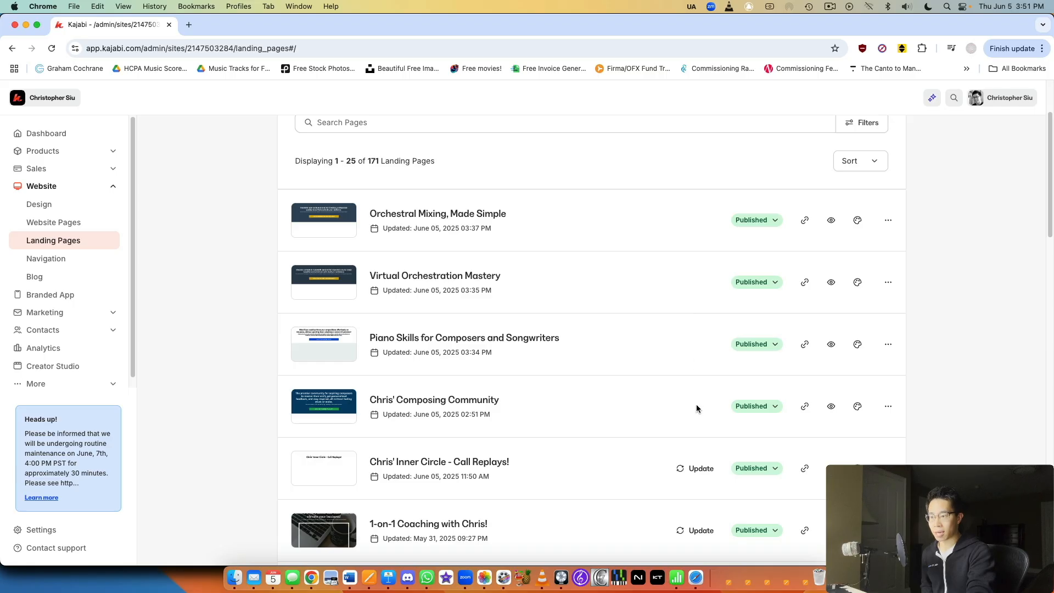
pyautogui.scroll(-10, 699, 200)
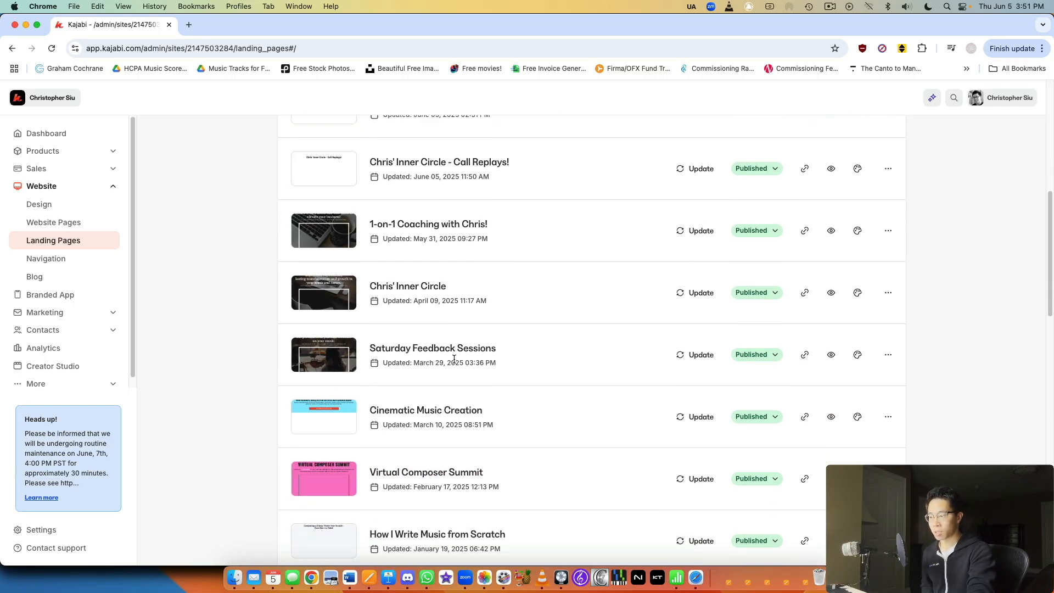
pyautogui.scroll(-1, 472, 348)
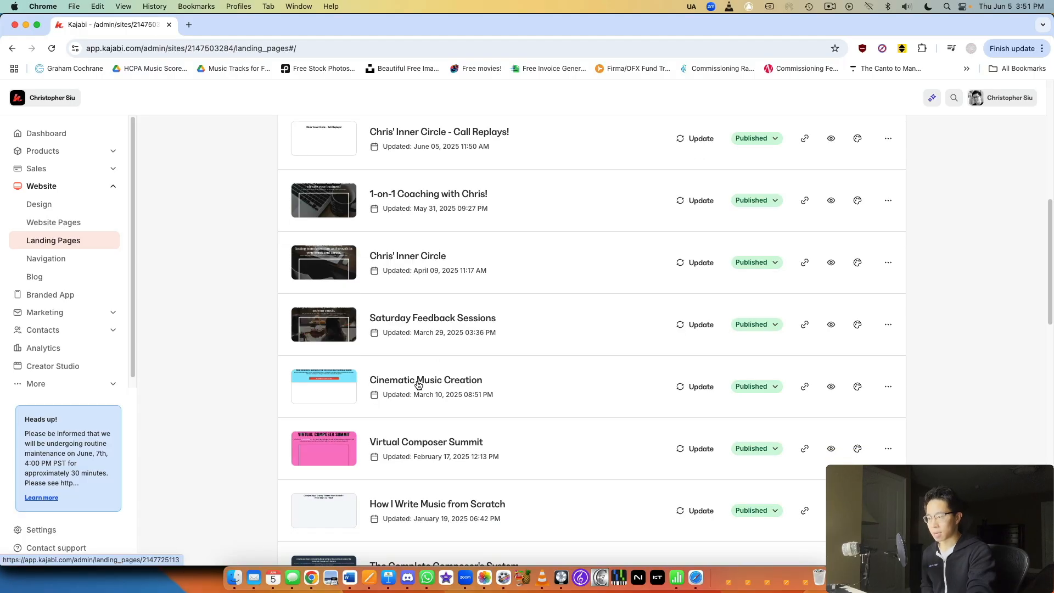
# Step: Update the Cinematic Music Creation page template to Encore Page 2.9.2, accepting the notice about Code Editor changes
pyautogui.click(703, 386)
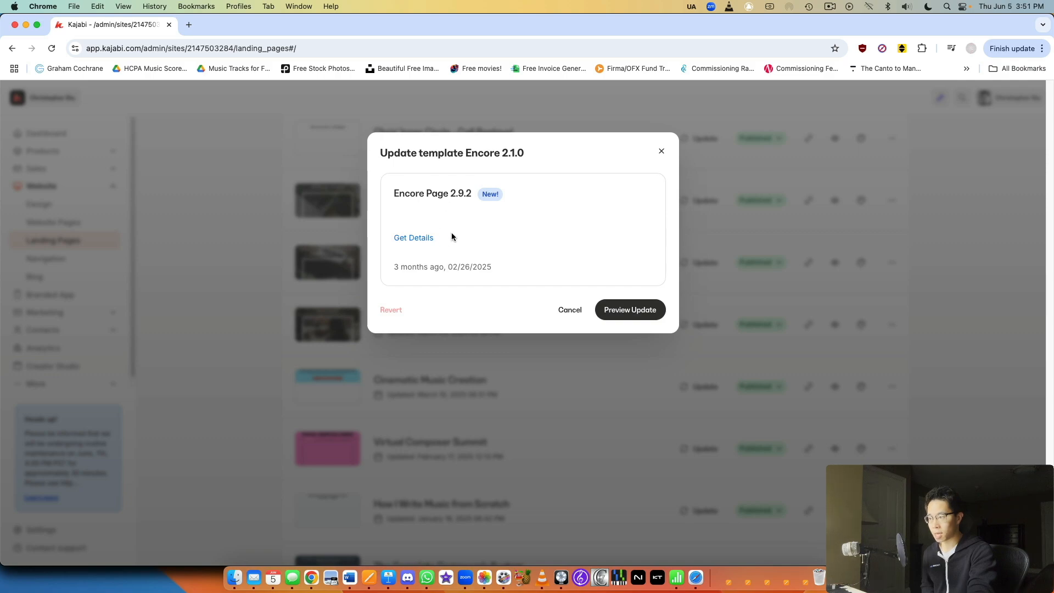
pyautogui.click(607, 310)
pyautogui.click(390, 333)
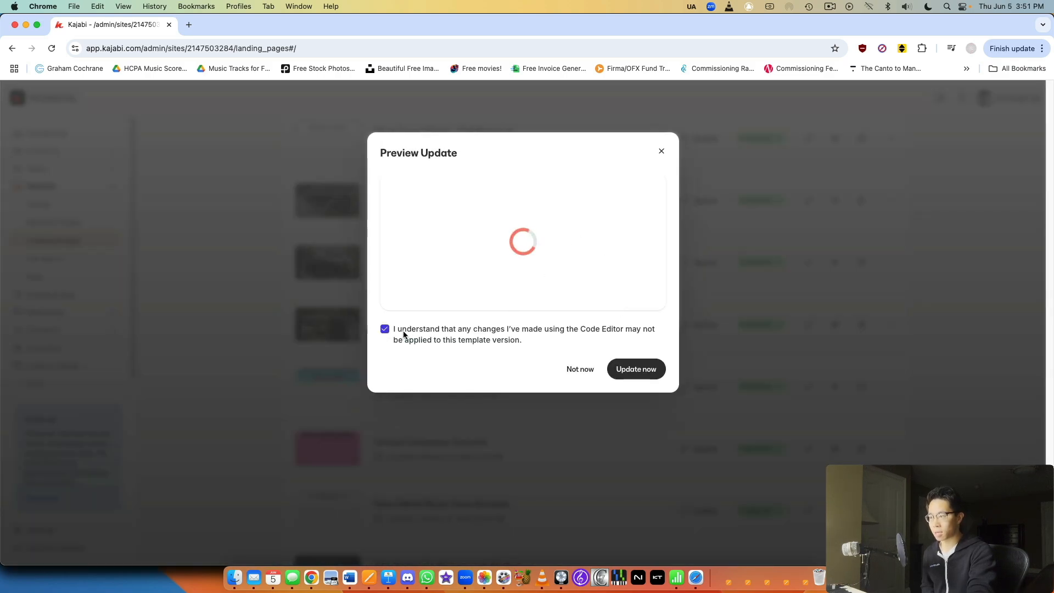
pyautogui.click(637, 369)
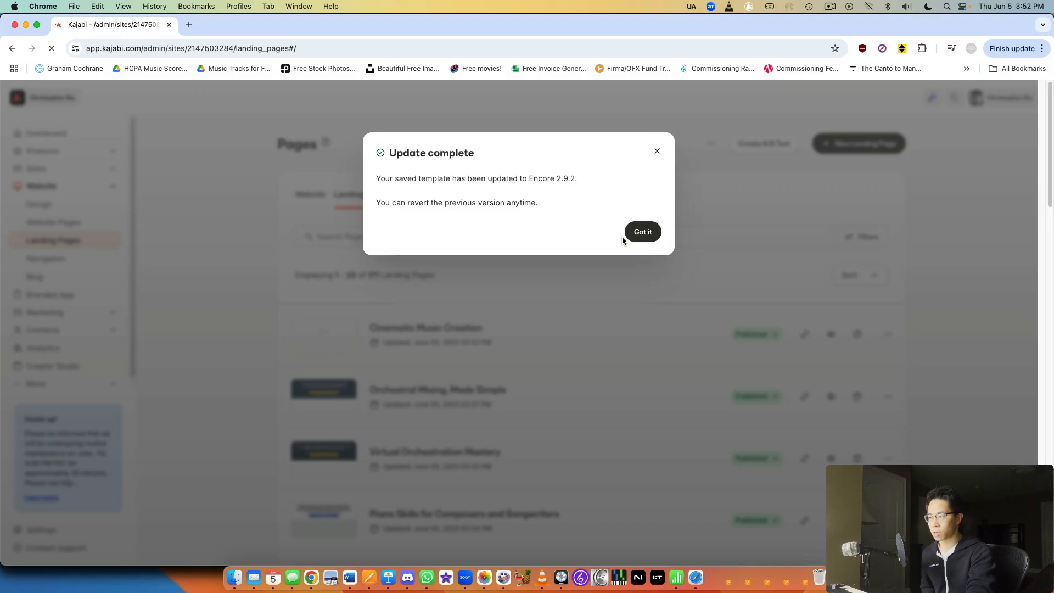
pyautogui.click(642, 231)
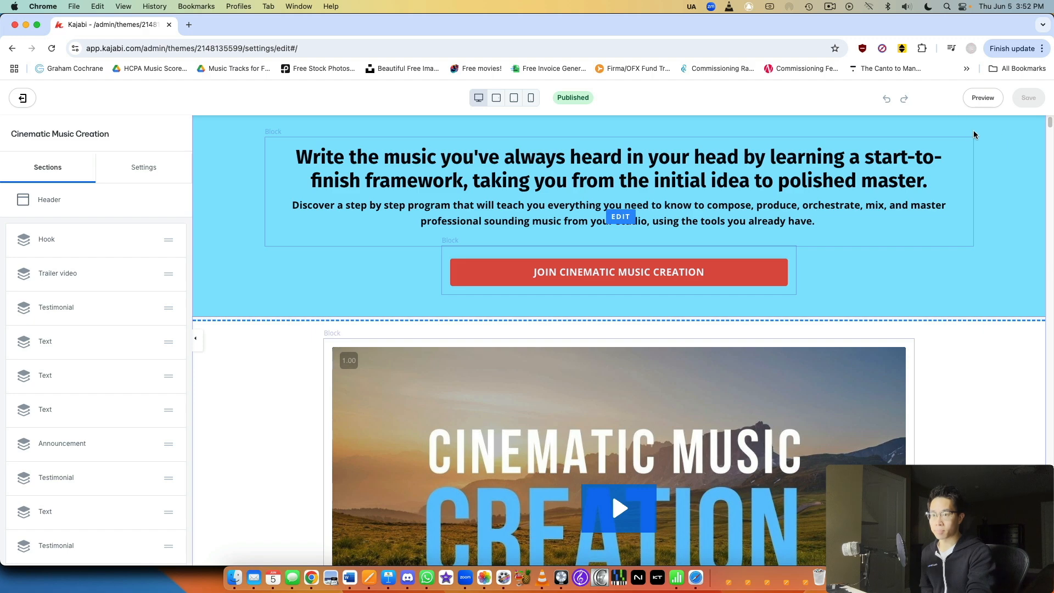
# Step: Enable the cart in the page's Header section and set the header text color to dark slate blue (RGB 44, 62, 80)
pyautogui.click(52, 201)
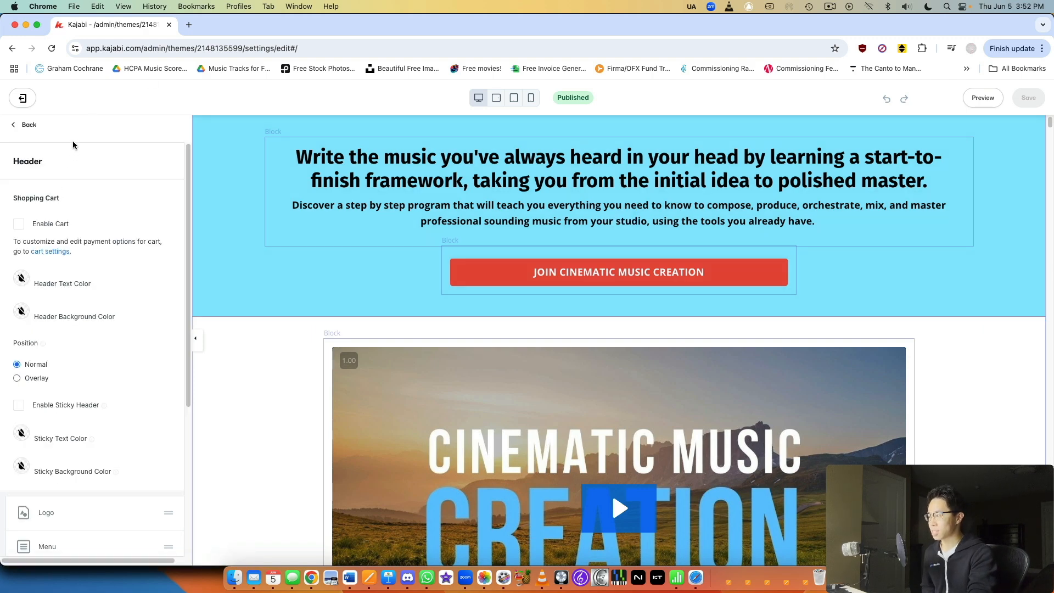
pyautogui.click(38, 227)
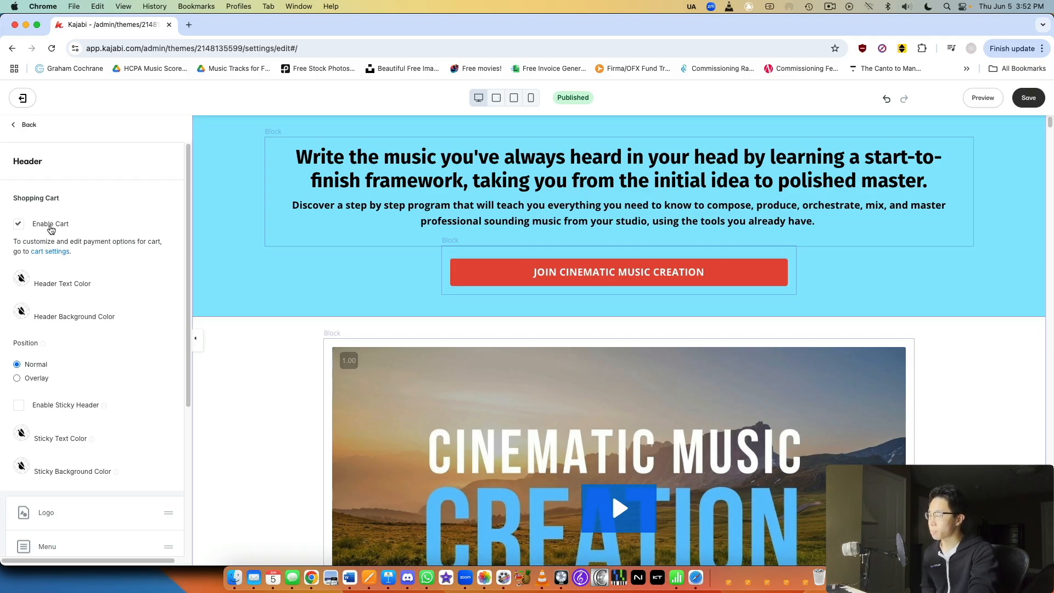
pyautogui.click(34, 285)
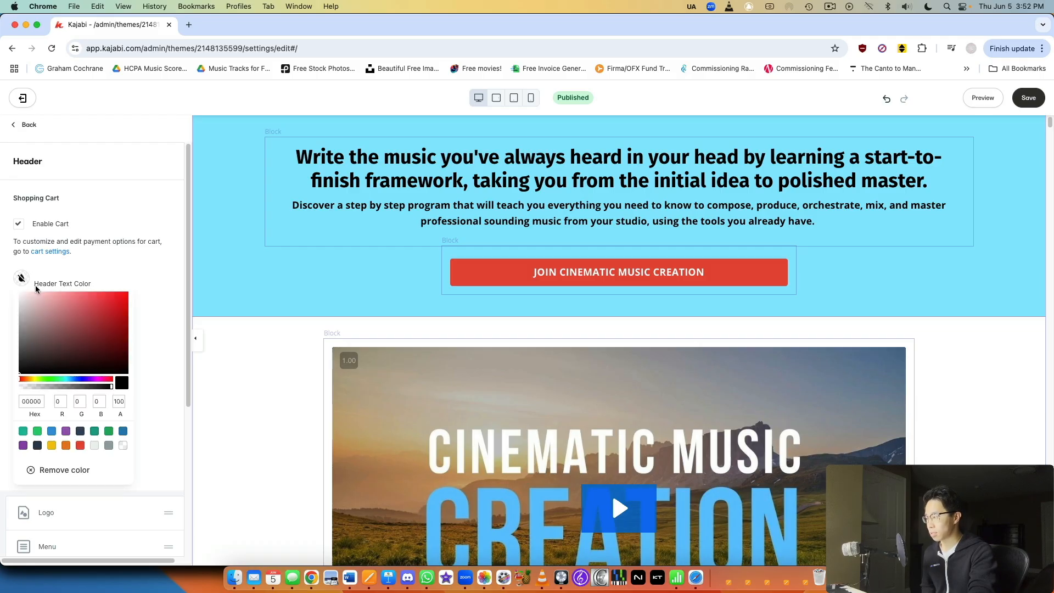
pyautogui.click(38, 445)
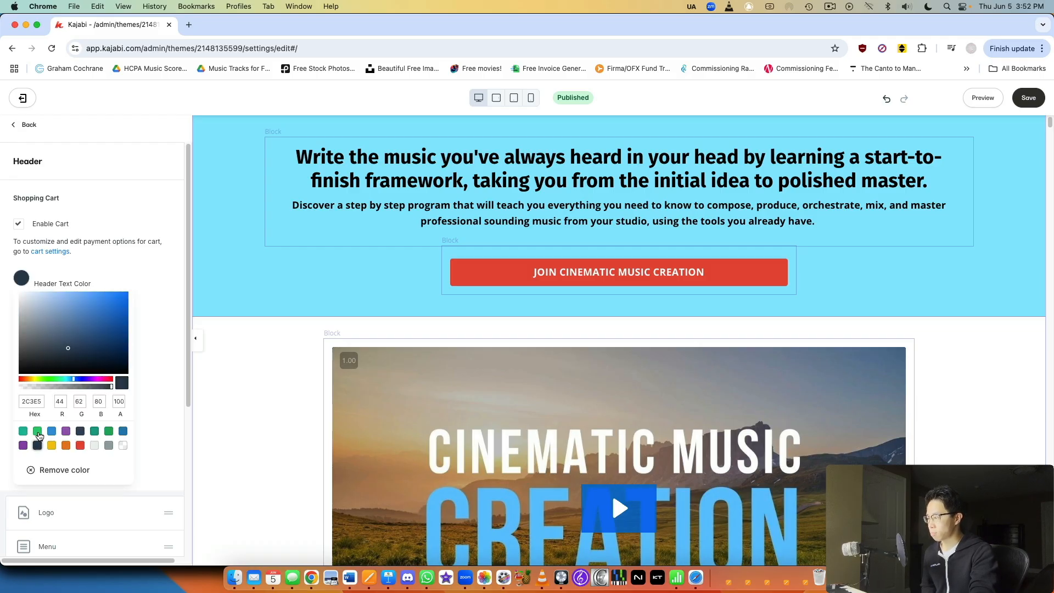
pyautogui.click(162, 273)
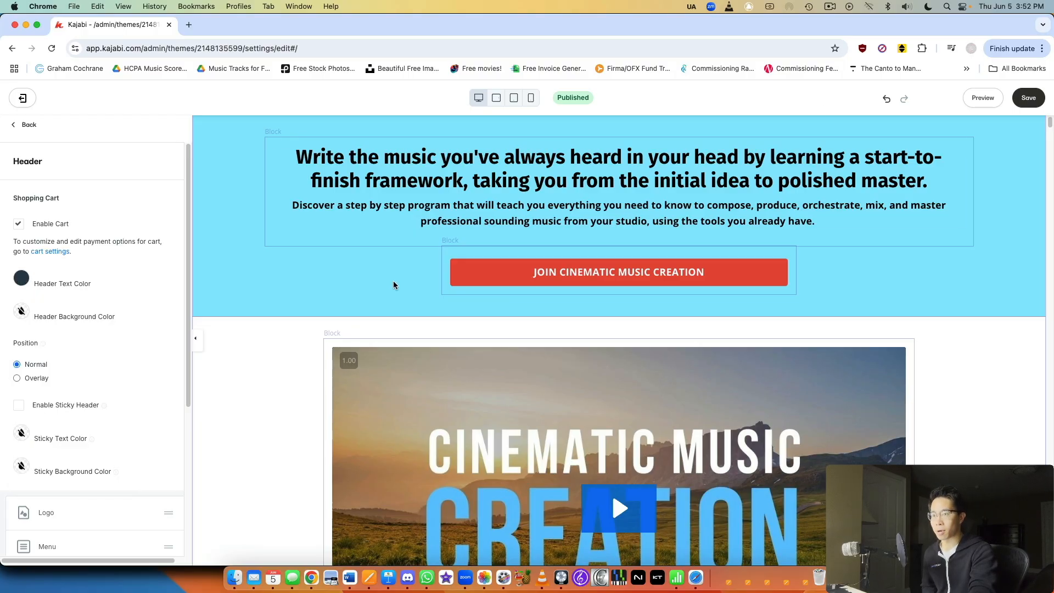
# Step: Enable the sticky header with Normal position and check how the header behaves along the page
pyautogui.scroll(-3, 102, 278)
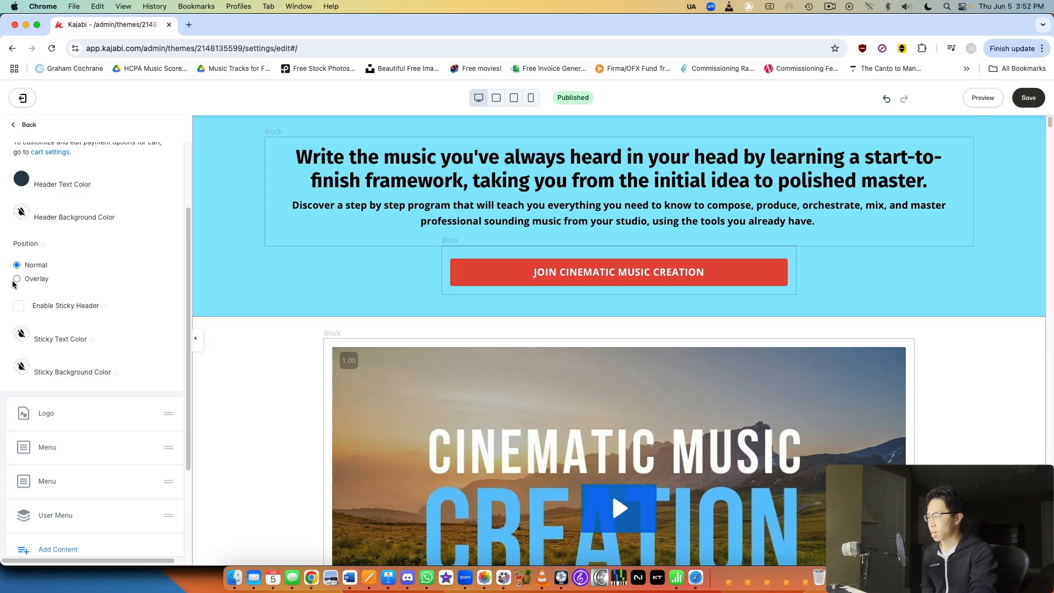
pyautogui.click(18, 306)
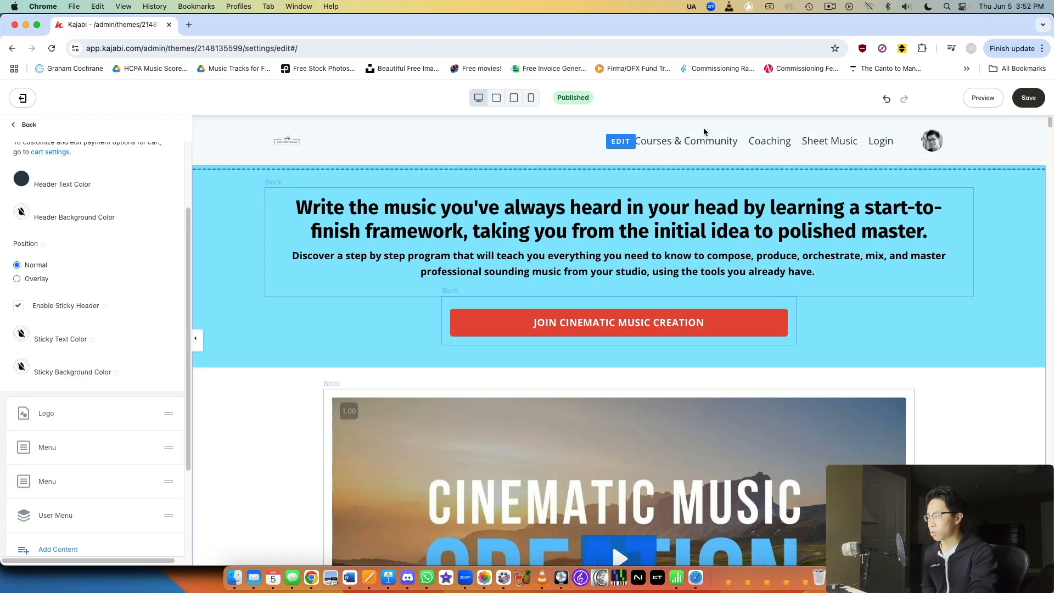
pyautogui.scroll(-10, 724, 160)
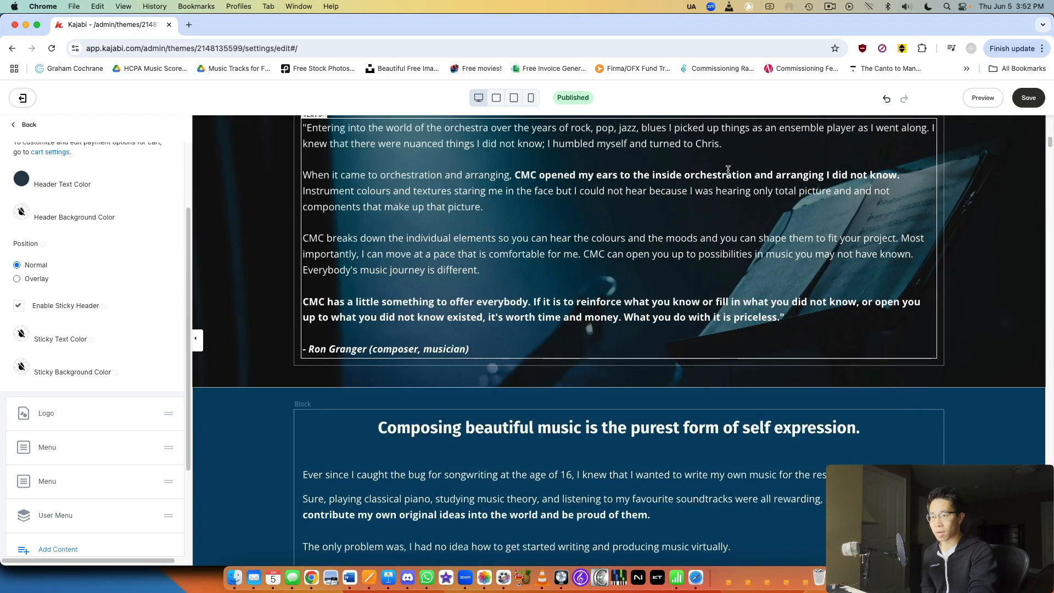
pyautogui.scroll(15, 729, 175)
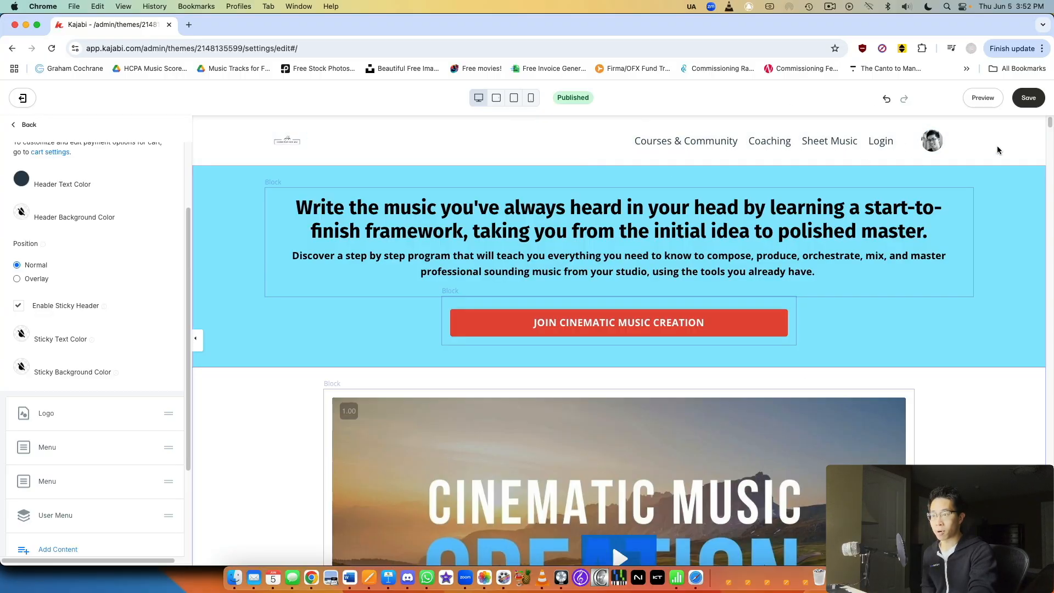
pyautogui.scroll(-6, 985, 138)
pyautogui.scroll(8, 989, 144)
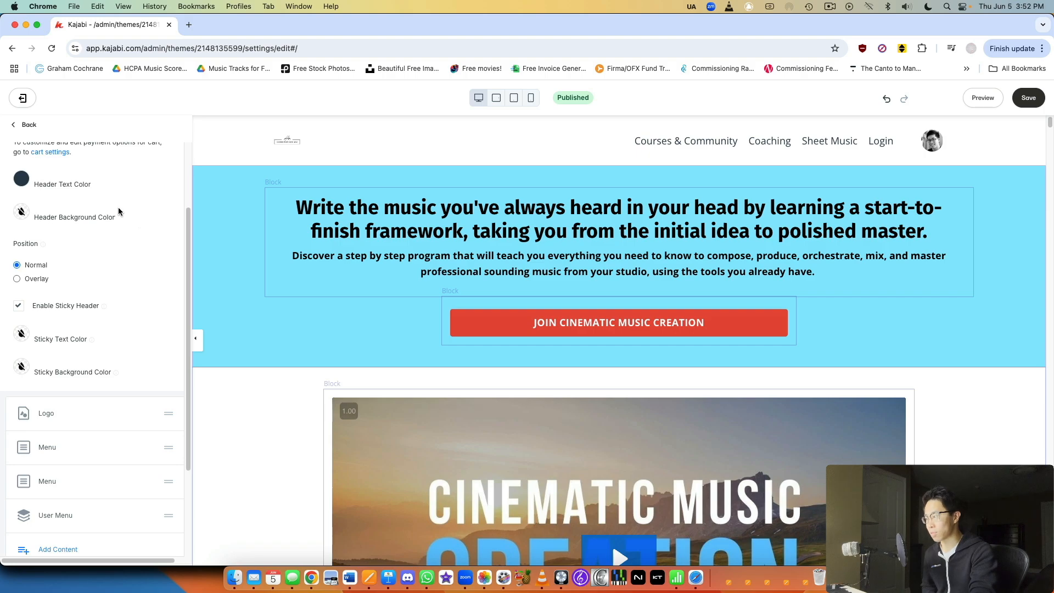
pyautogui.scroll(-3, 686, 405)
pyautogui.scroll(3, 682, 389)
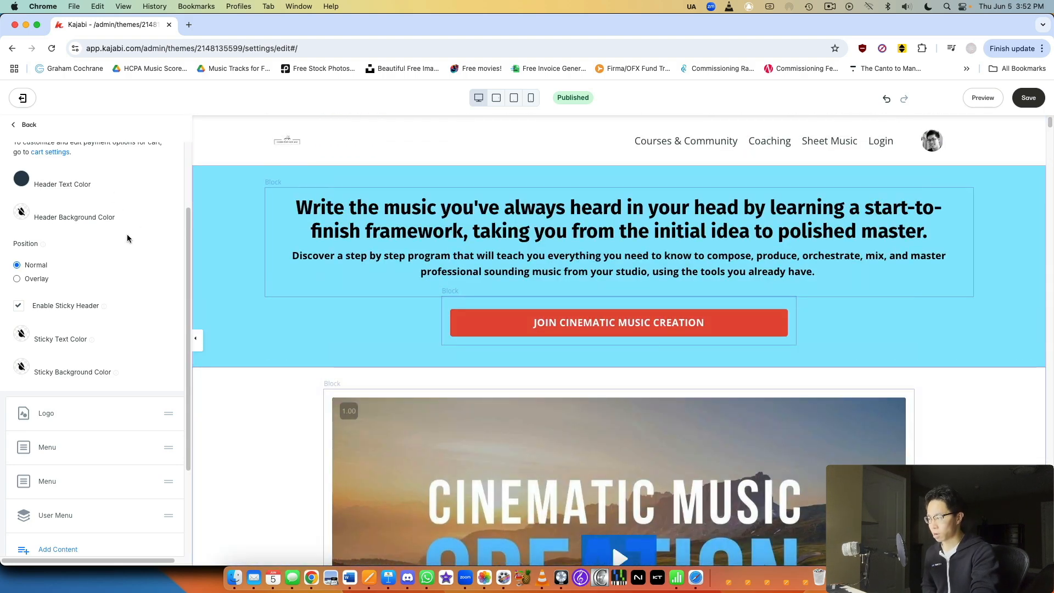
# Step: Turn off Hide Header in both the desktop and mobile layout settings of the header section
pyautogui.scroll(-3, 127, 243)
pyautogui.scroll(-4, 242, 245)
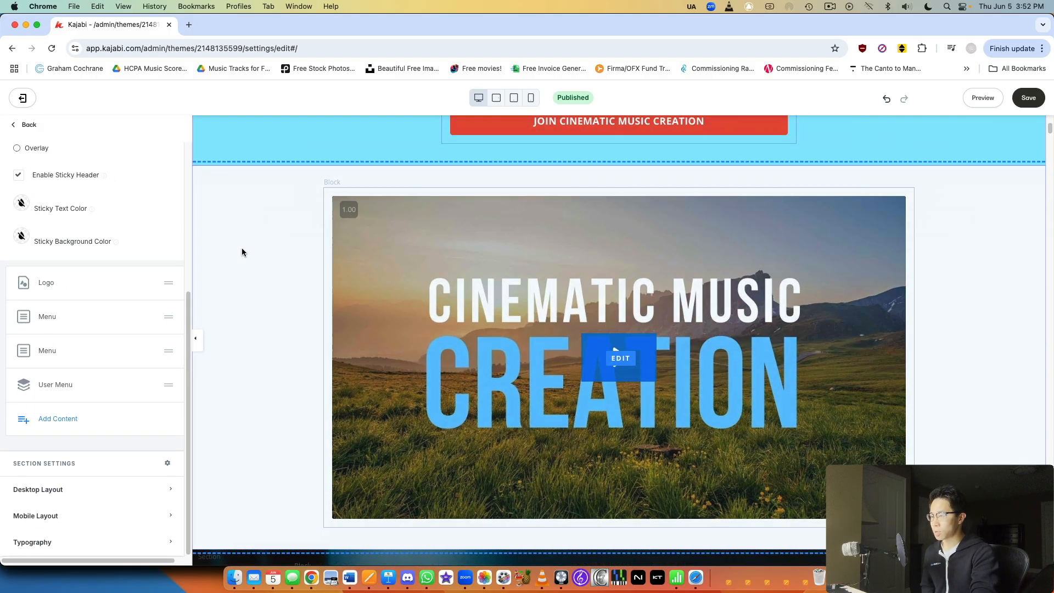
pyautogui.click(76, 485)
pyautogui.scroll(-2, 87, 351)
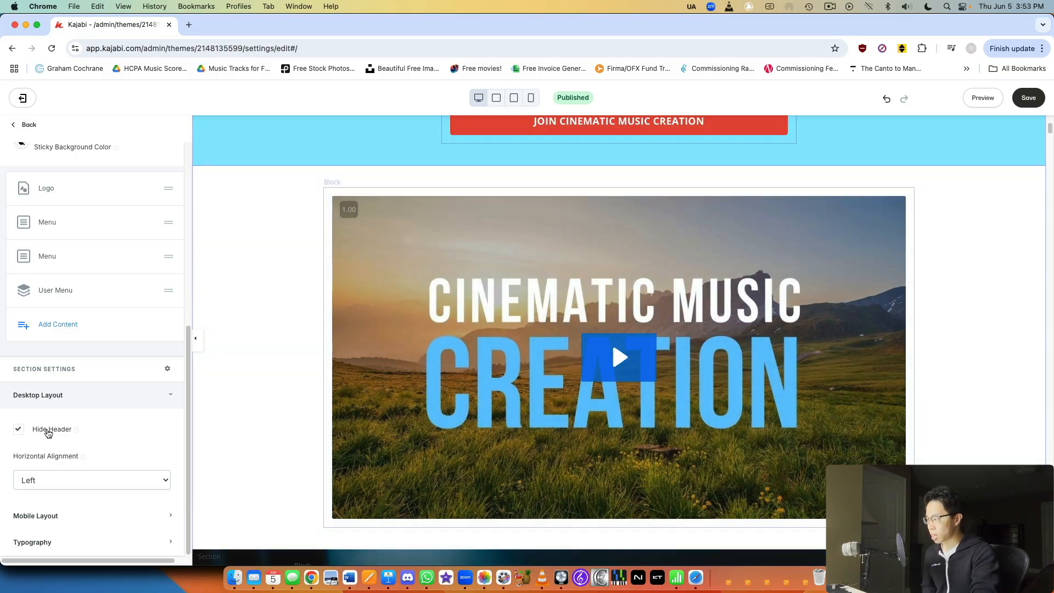
pyautogui.click(48, 433)
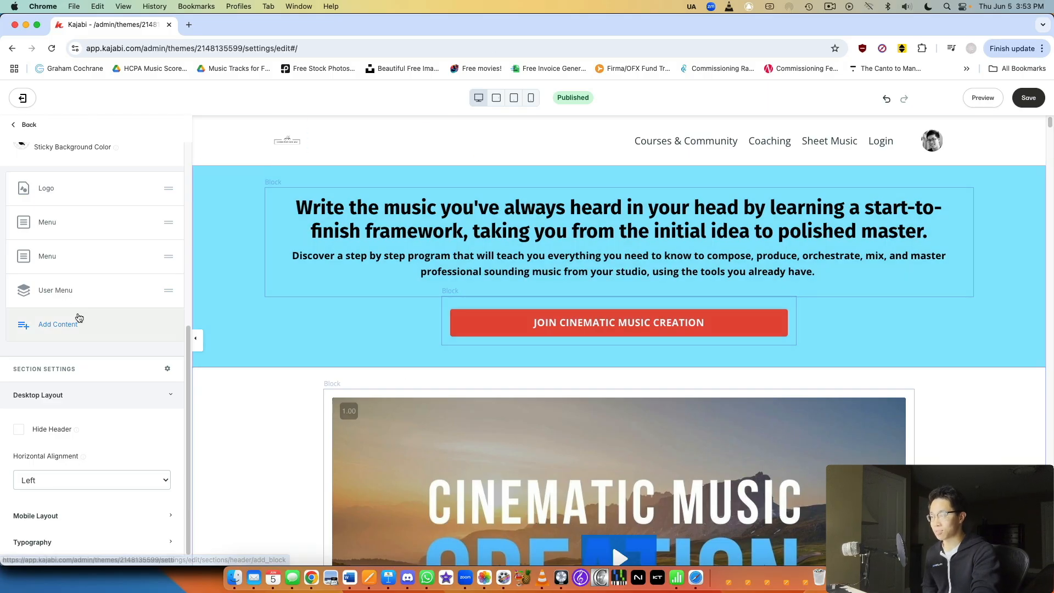
pyautogui.click(91, 515)
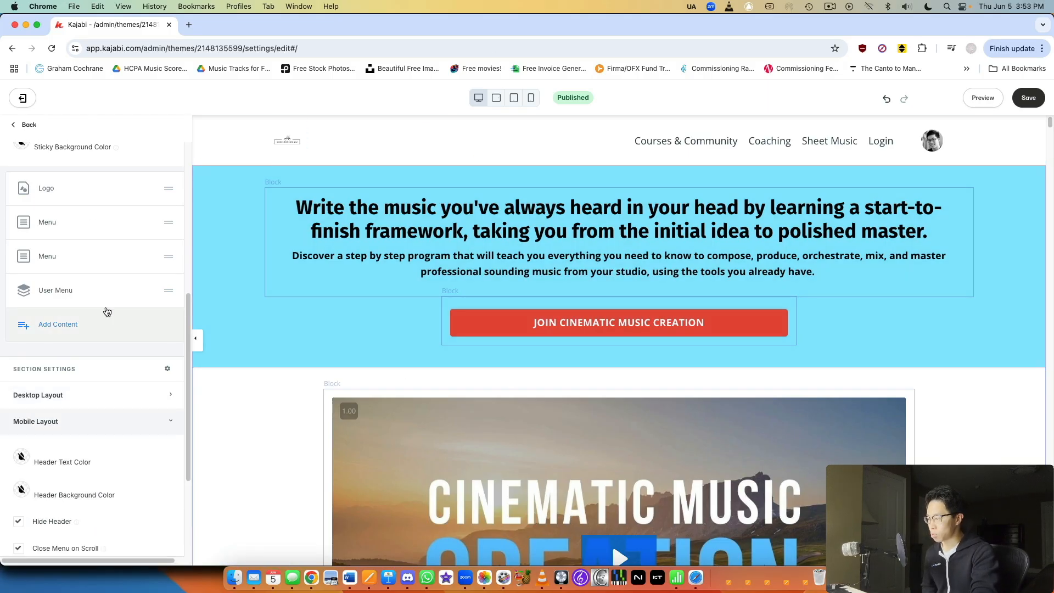
pyautogui.scroll(-3, 83, 343)
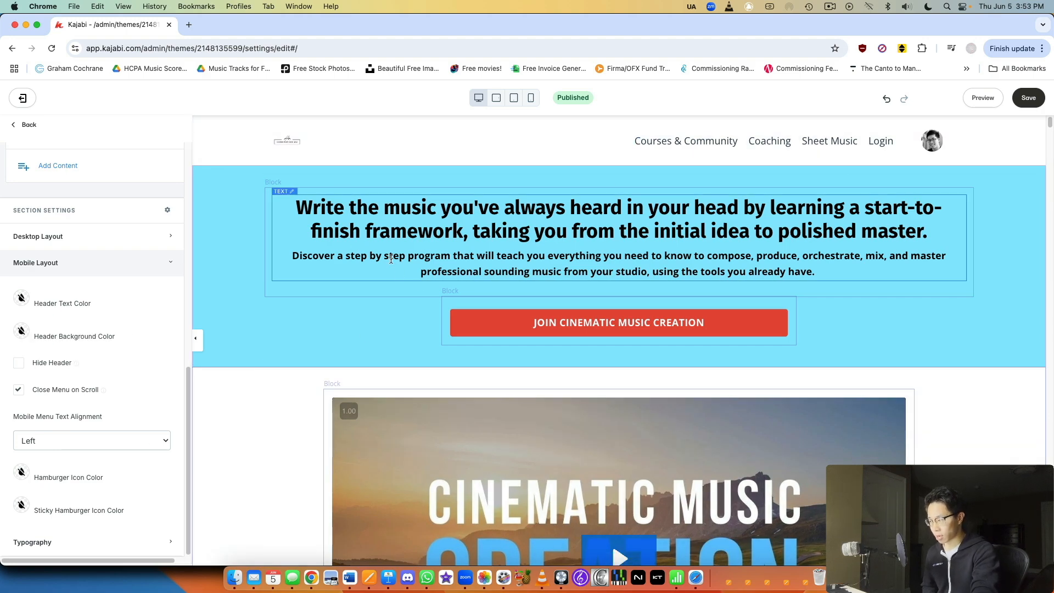
# Step: Save the header changes and check the header in a page preview, returning to the page editor
pyautogui.click(1025, 101)
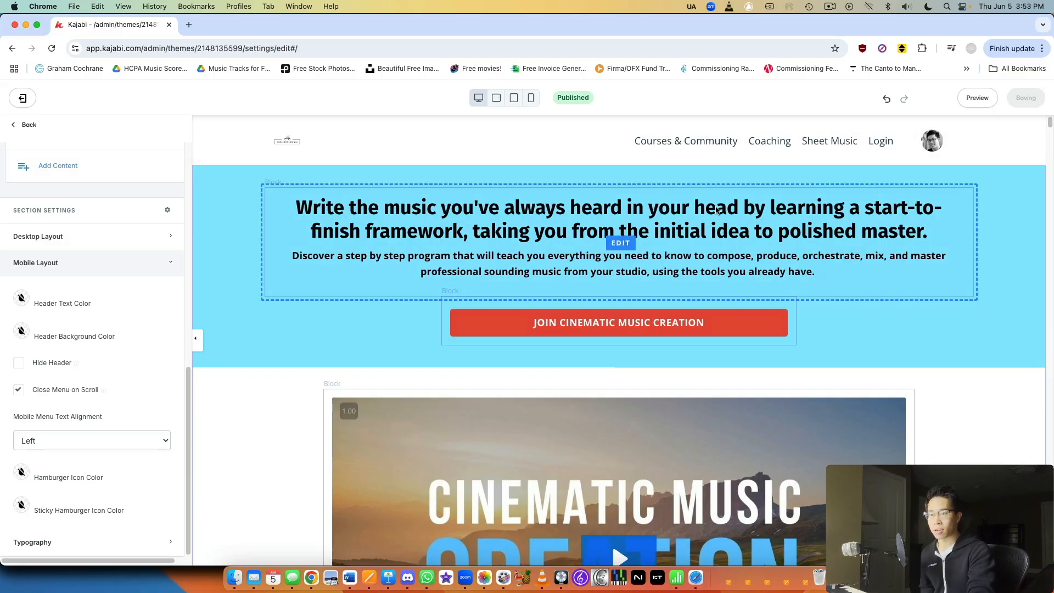
pyautogui.click(983, 98)
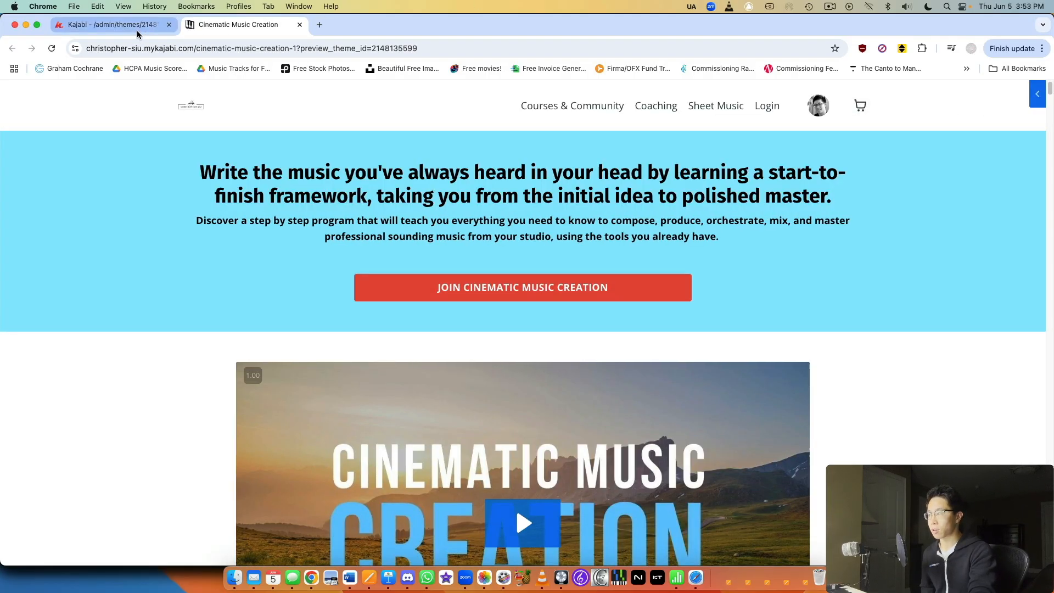
pyautogui.click(110, 24)
# Step: Locate the "The choice is yours..." pricing section on the page and check the sticky header along the way
pyautogui.scroll(-7, 757, 354)
pyautogui.scroll(-20, 771, 346)
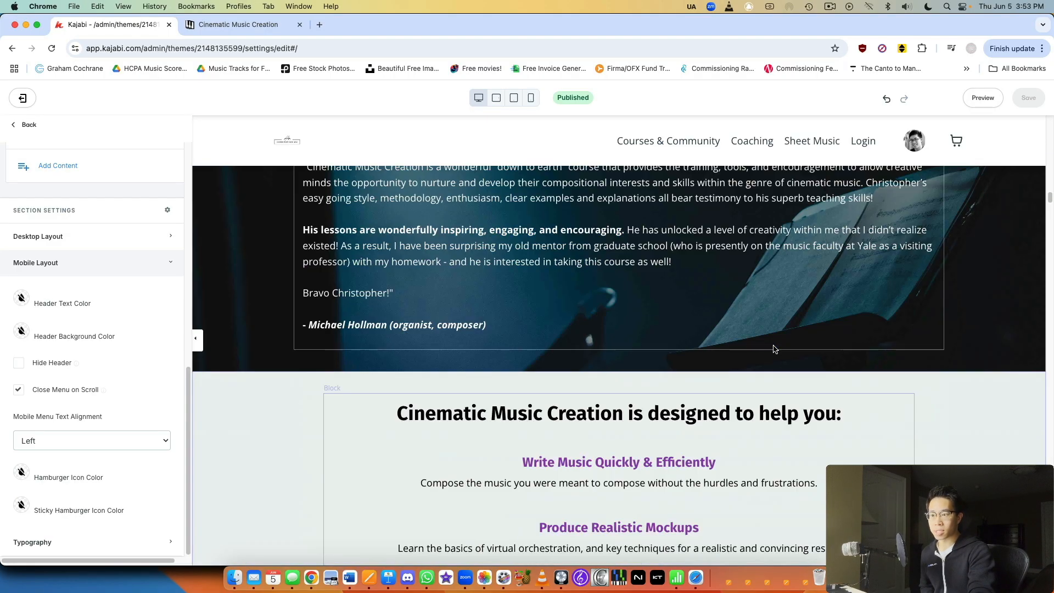
pyautogui.scroll(-20, 766, 345)
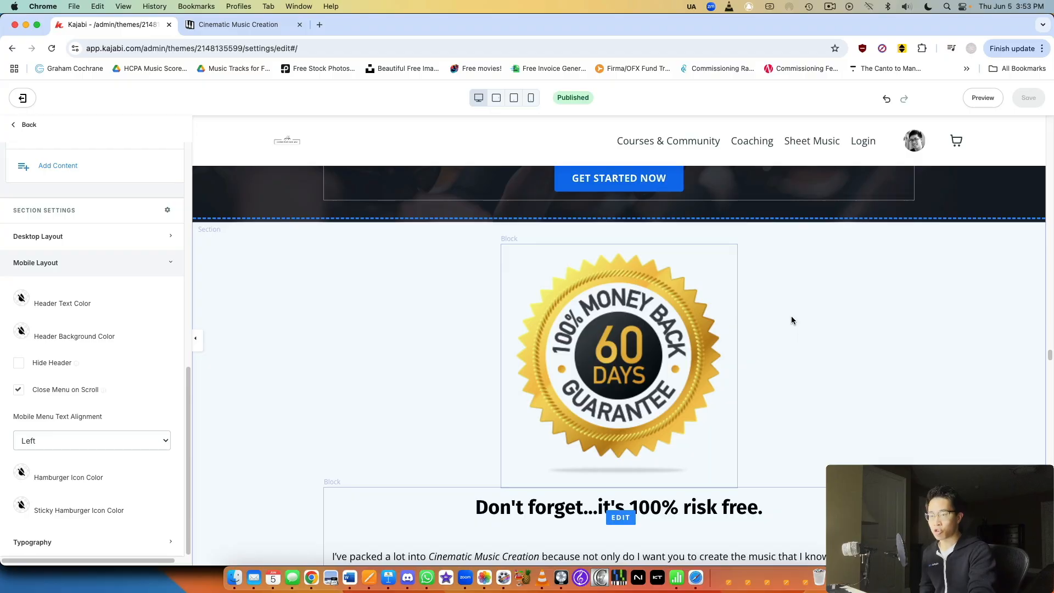
pyautogui.scroll(-3, 791, 316)
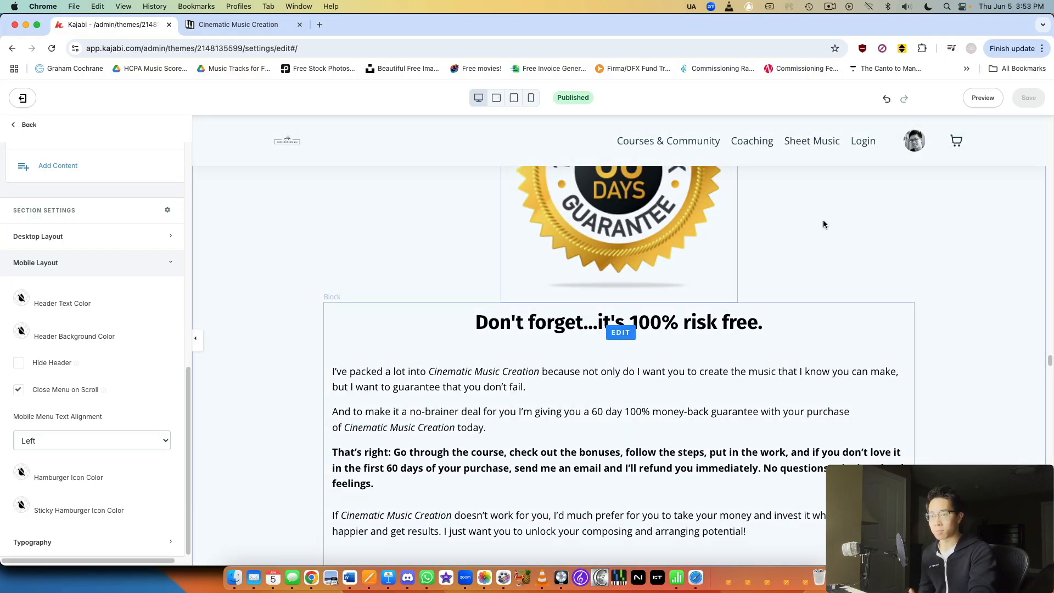
pyautogui.scroll(-15, 818, 214)
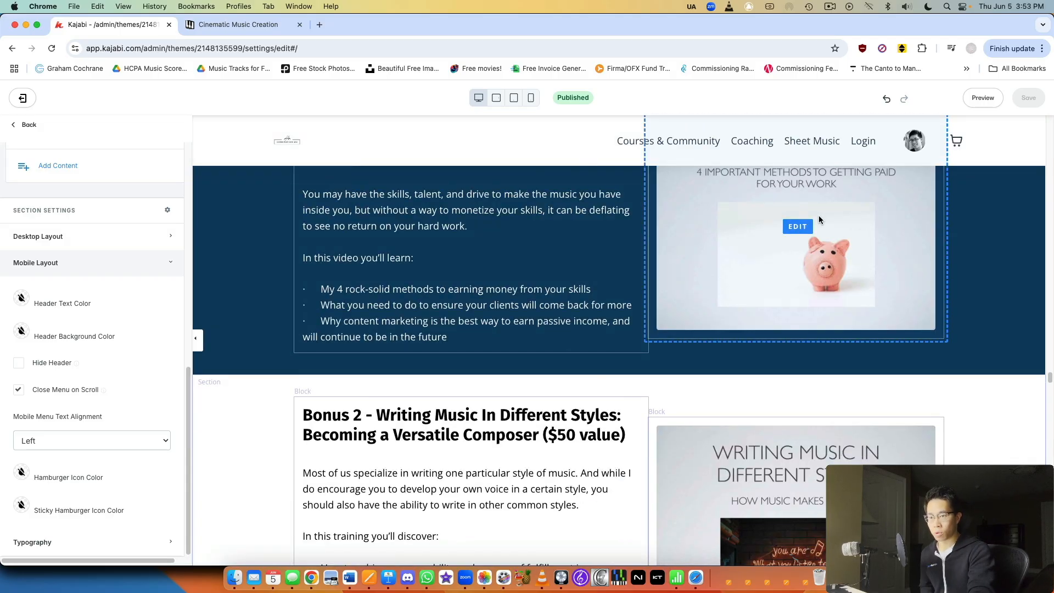
pyautogui.scroll(-20, 818, 219)
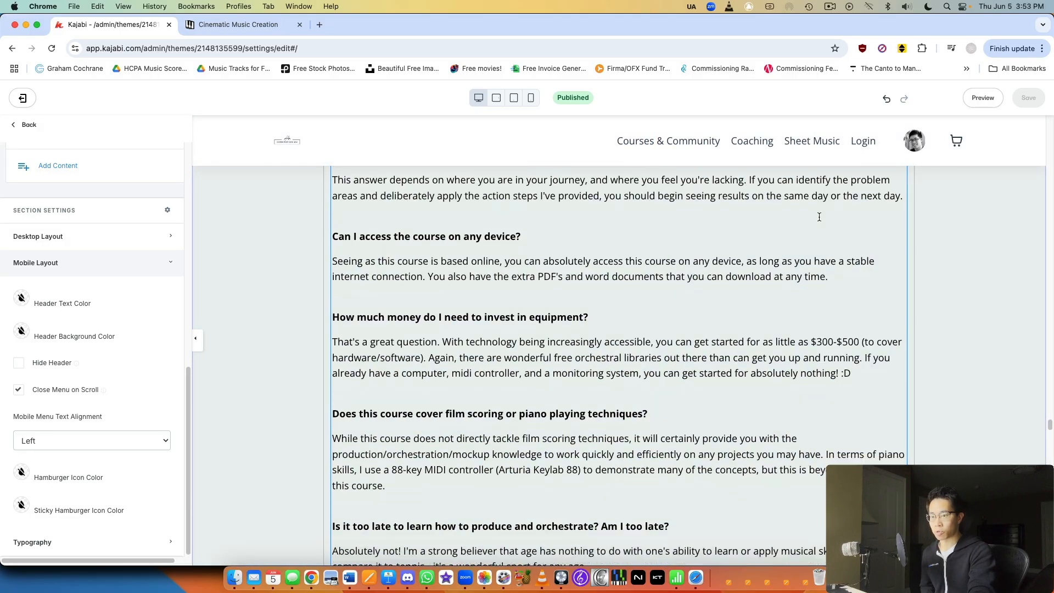
pyautogui.scroll(-20, 818, 220)
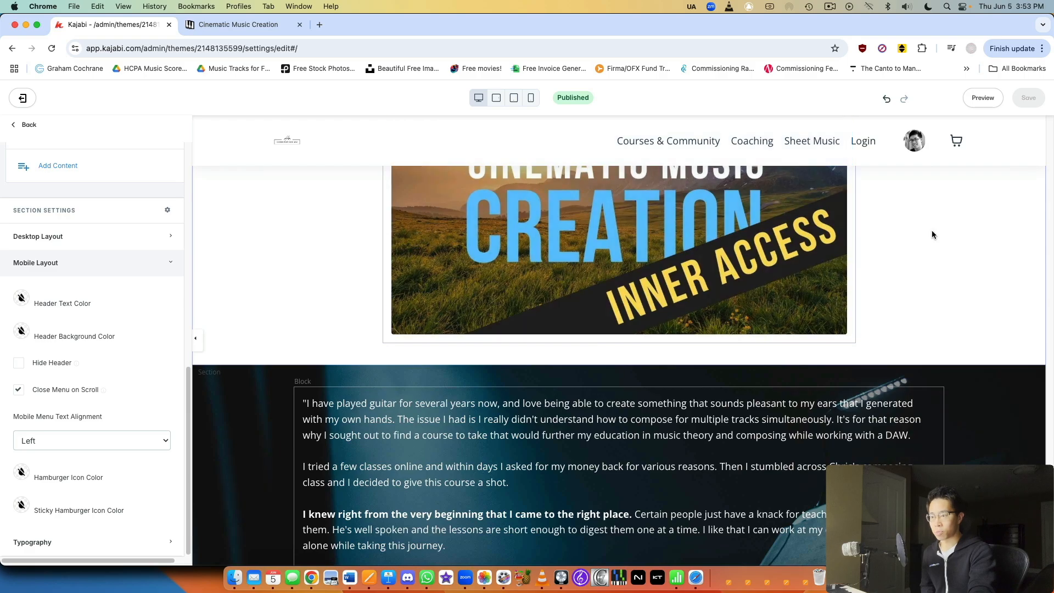
pyautogui.scroll(-20, 936, 235)
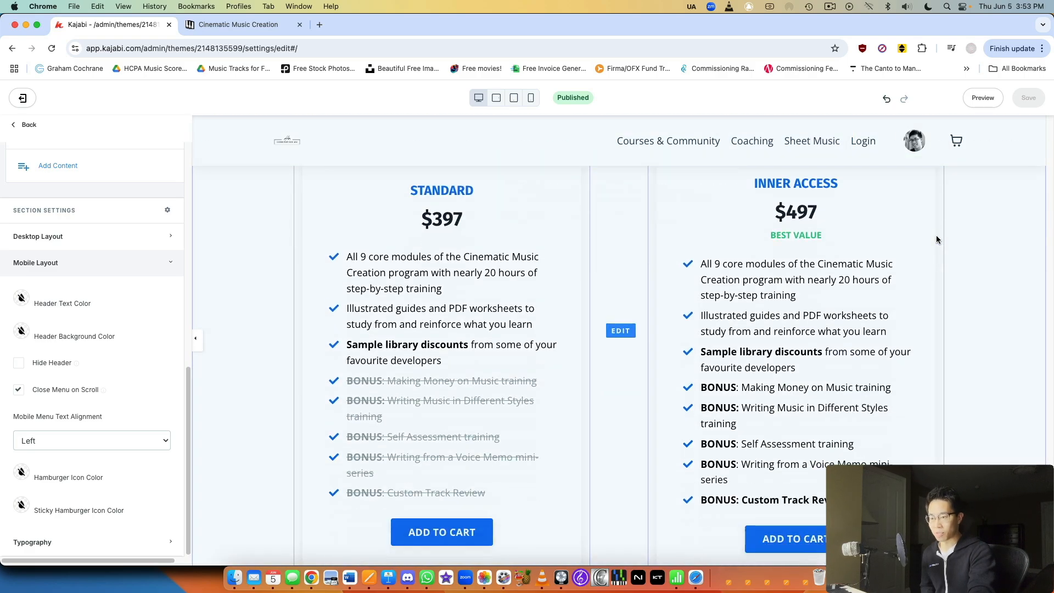
pyautogui.scroll(2, 600, 256)
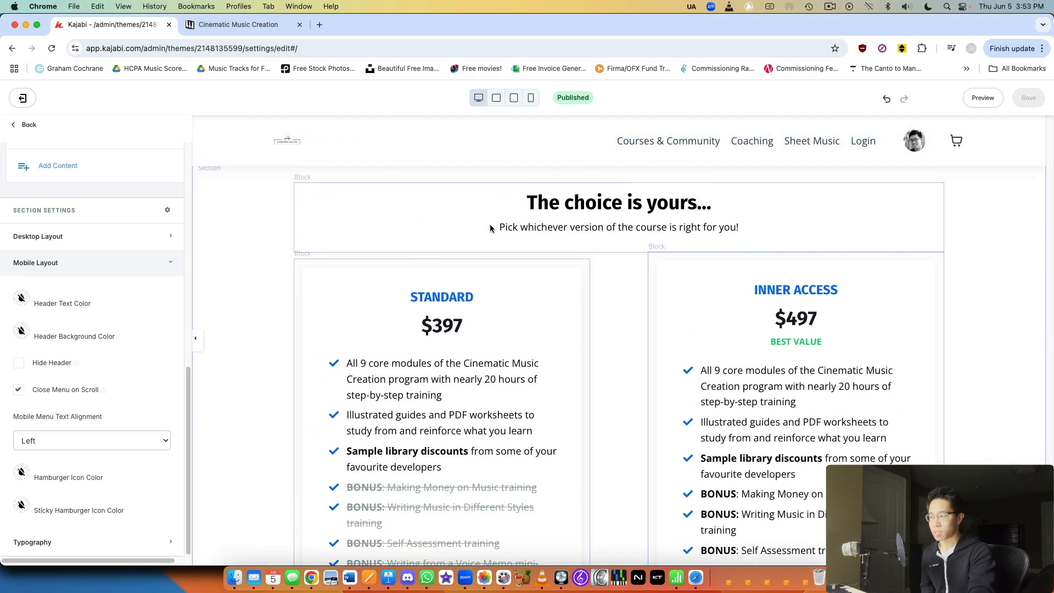
pyautogui.scroll(-1, 498, 330)
# Step: Open the Standard pricing block and review its Call To Action settings
pyautogui.click(571, 285)
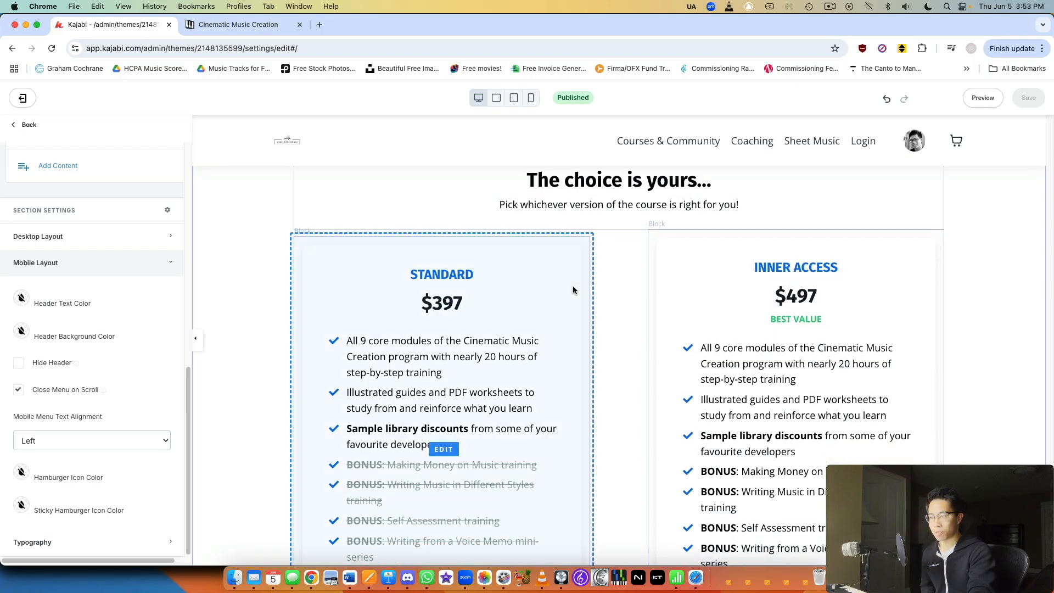
pyautogui.scroll(-10, 94, 352)
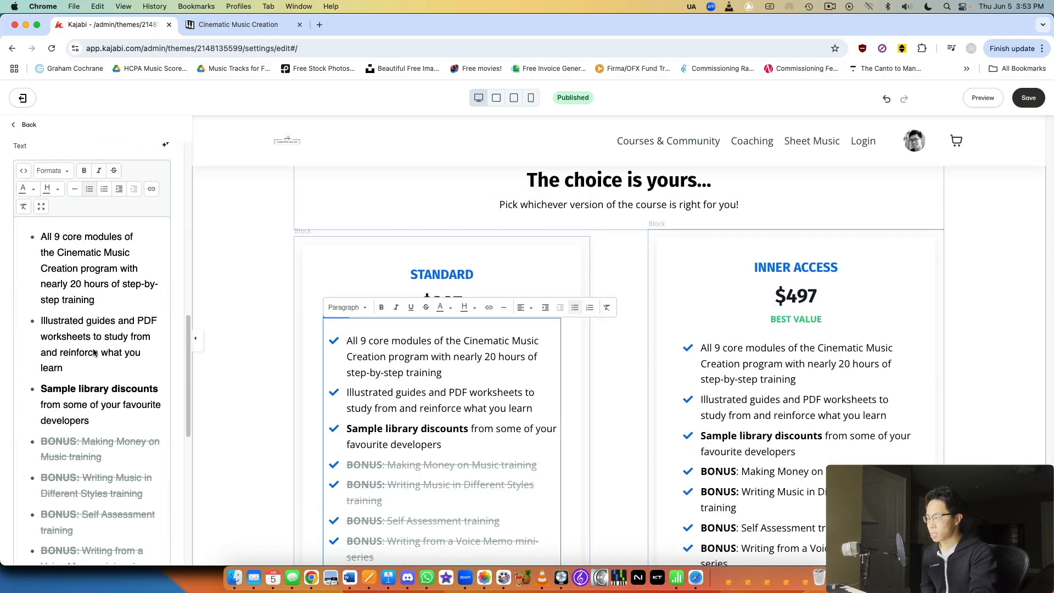
pyautogui.scroll(-10, 94, 351)
pyautogui.click(60, 387)
pyautogui.scroll(-1, 49, 395)
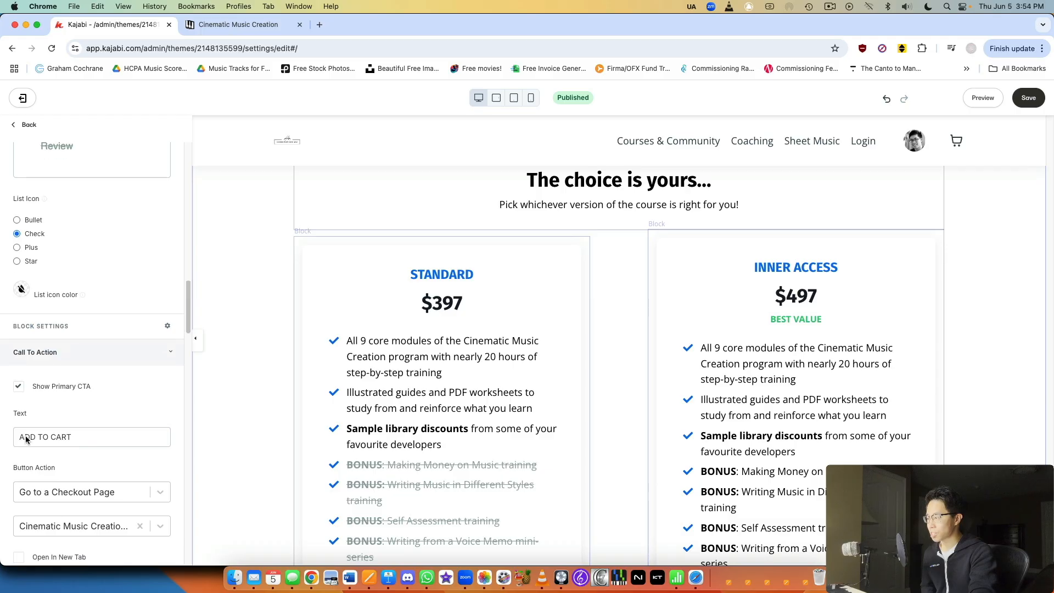
pyautogui.scroll(-3, 95, 490)
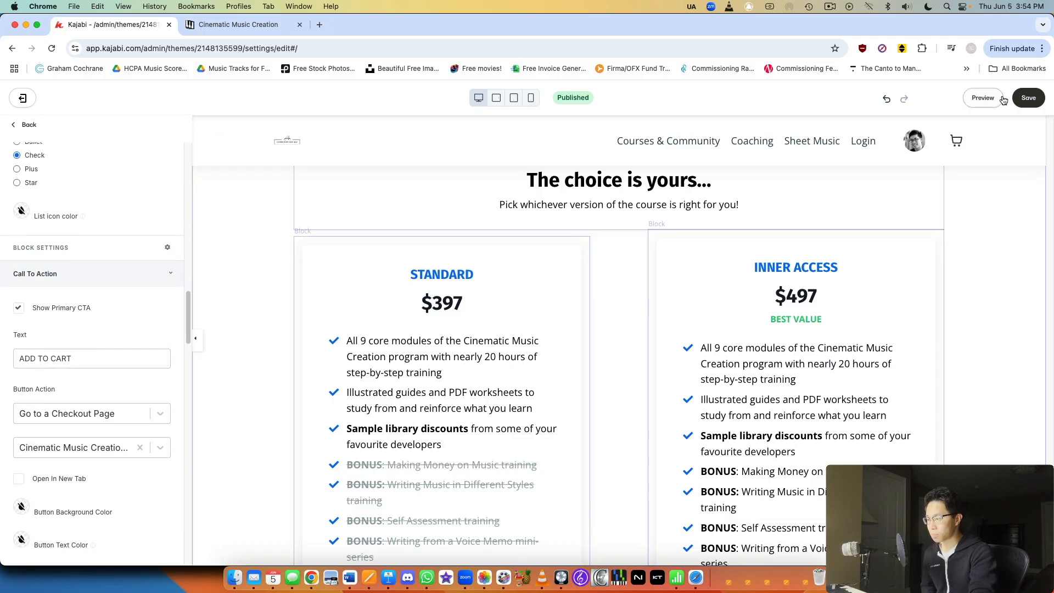
# Step: Preview the page, follow the Standard version's ADD TO CART button to its checkout page, and close the preview
pyautogui.click(982, 98)
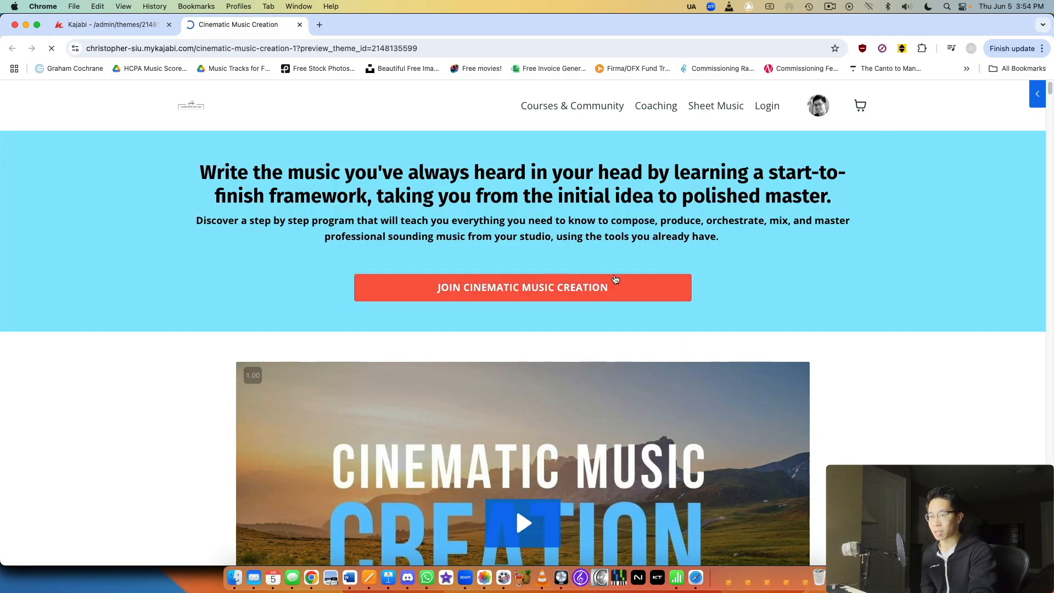
pyautogui.click(585, 284)
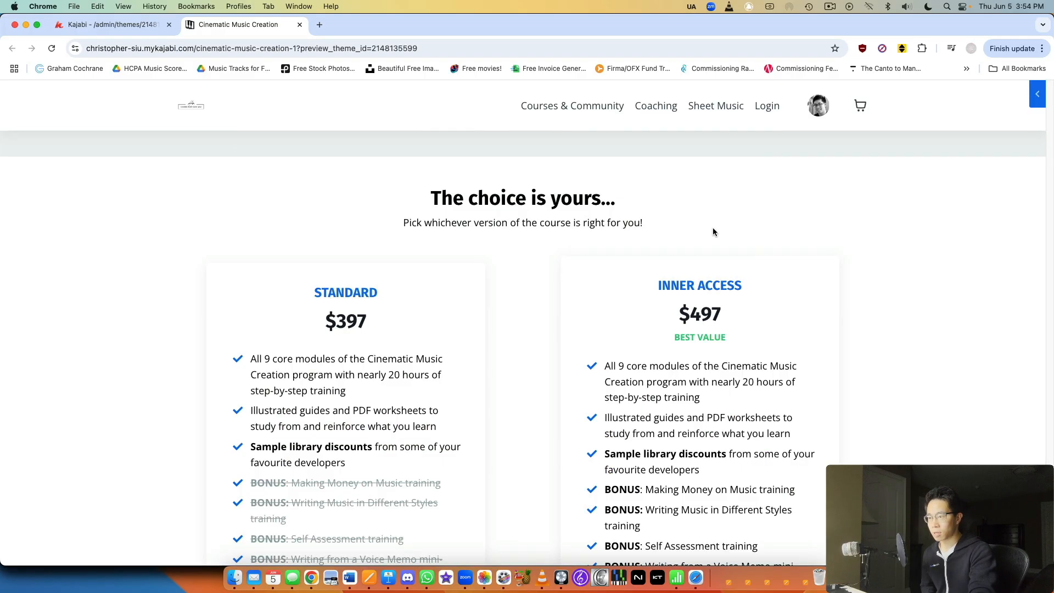
pyautogui.scroll(-5, 712, 227)
pyautogui.click(377, 415)
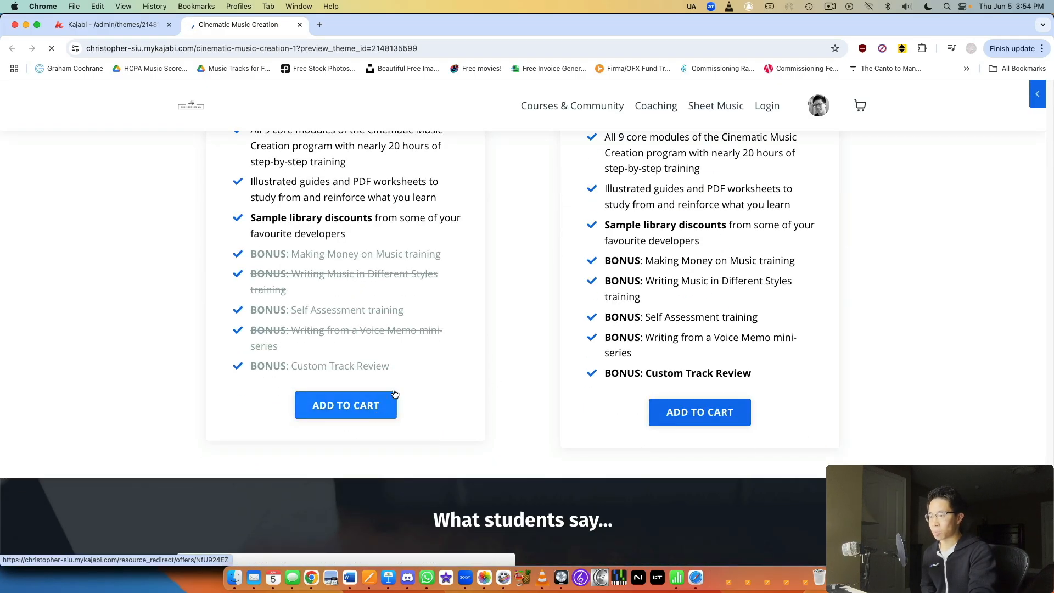
pyautogui.scroll(-3, 702, 321)
pyautogui.scroll(3, 702, 321)
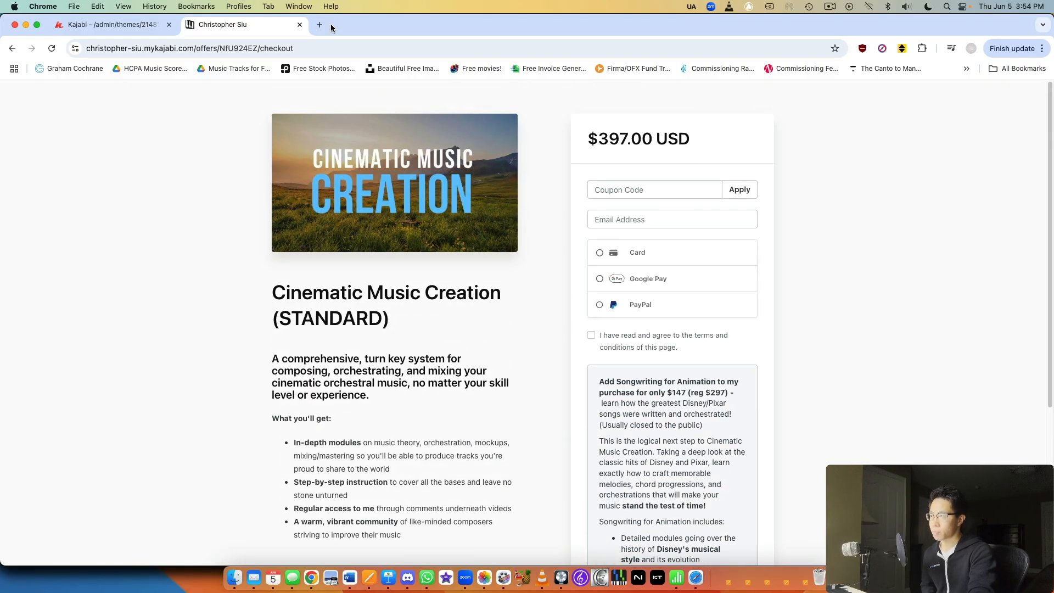
pyautogui.click(299, 25)
# Step: Set the Standard pricing block's call-to-action button action to Add to Cart
pyautogui.scroll(-3, 453, 390)
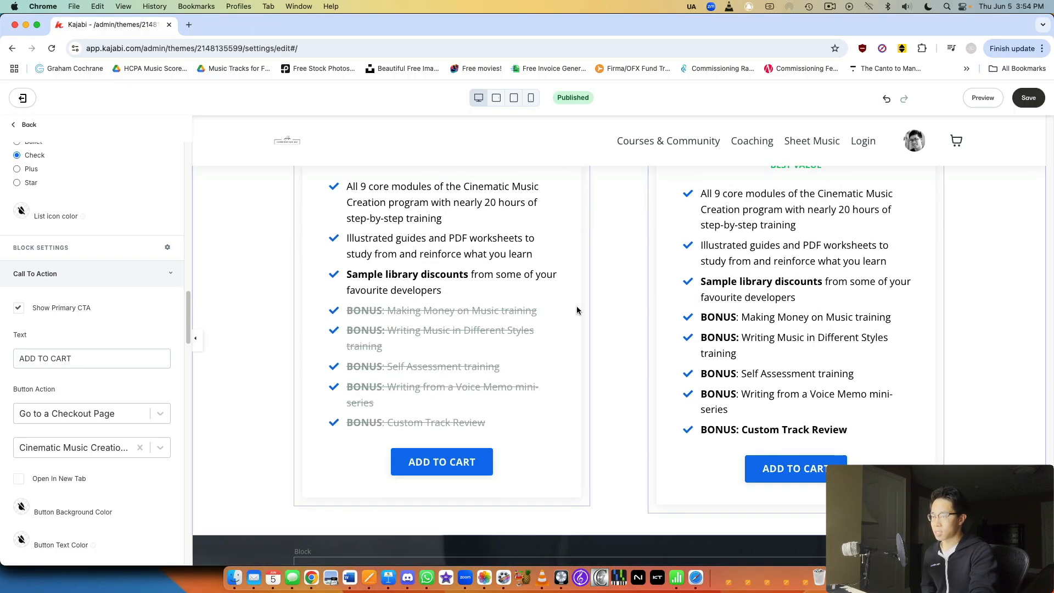
pyautogui.click(110, 273)
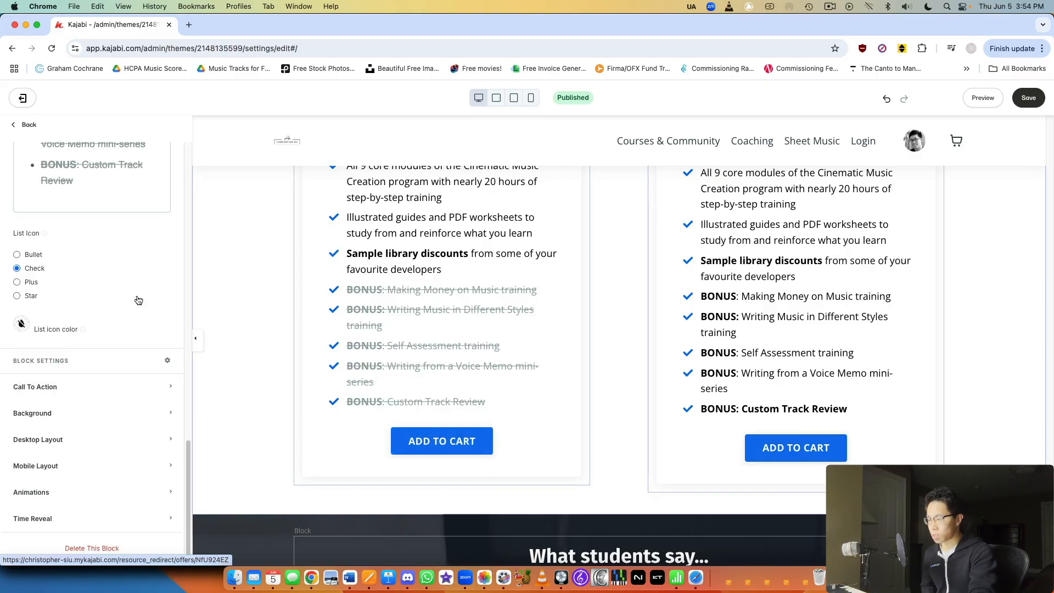
pyautogui.click(99, 378)
pyautogui.scroll(-2, 111, 310)
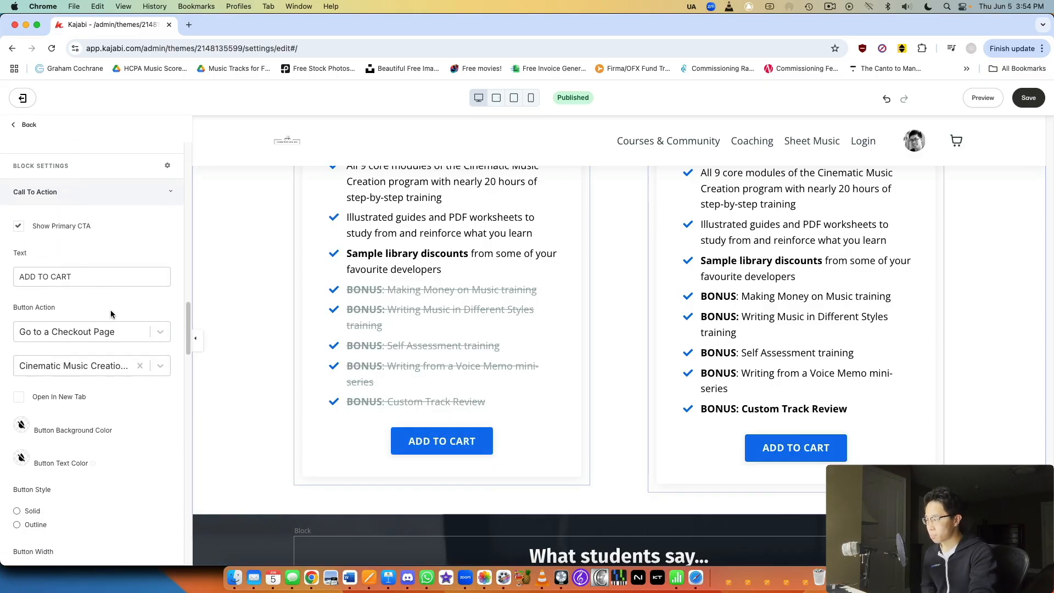
pyautogui.click(94, 331)
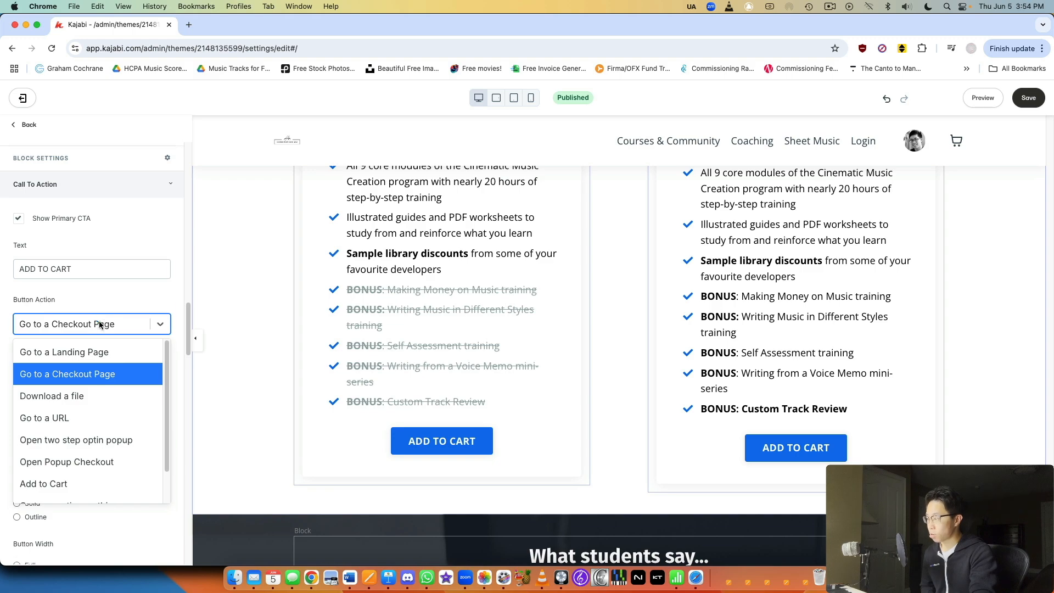
pyautogui.scroll(-2, 83, 434)
pyautogui.click(80, 447)
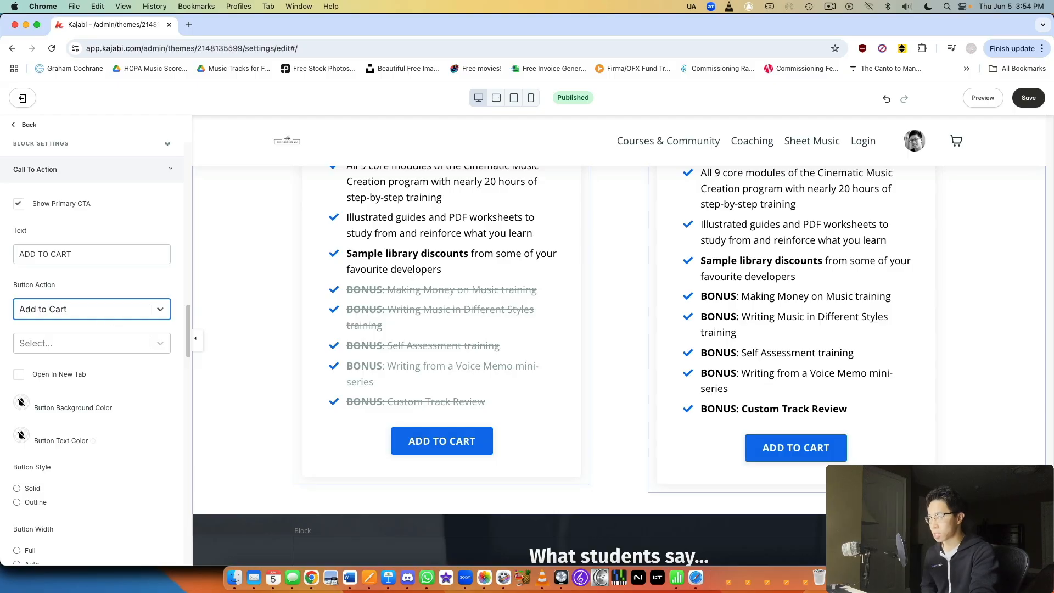
# Step: Set the Inner Access pricing block's call-to-action button action to Add to Cart
pyautogui.click(796, 447)
pyautogui.click(61, 376)
pyautogui.scroll(-1, 65, 365)
pyautogui.click(76, 285)
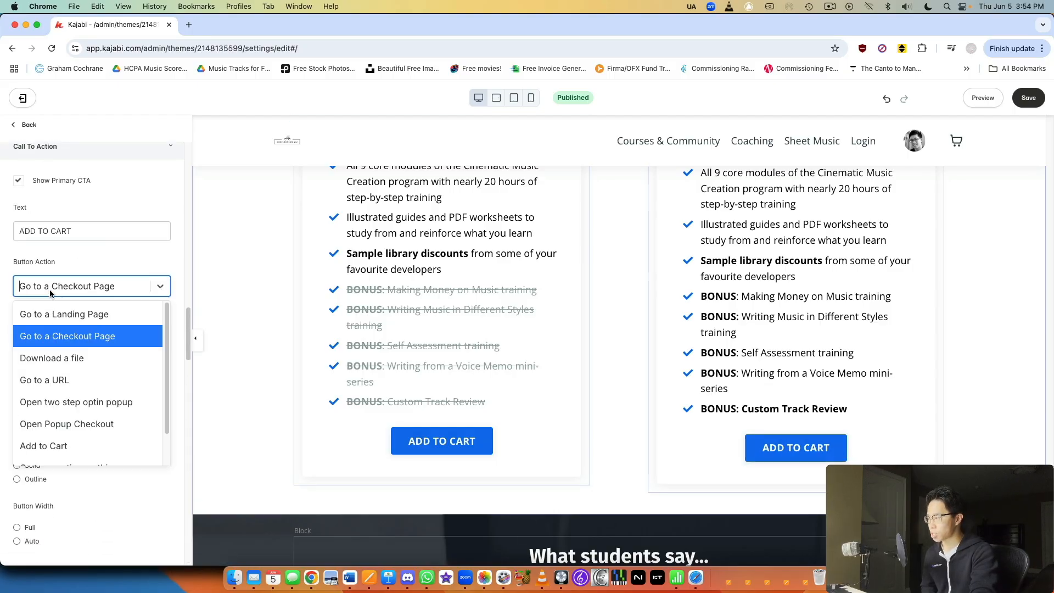
pyautogui.click(55, 445)
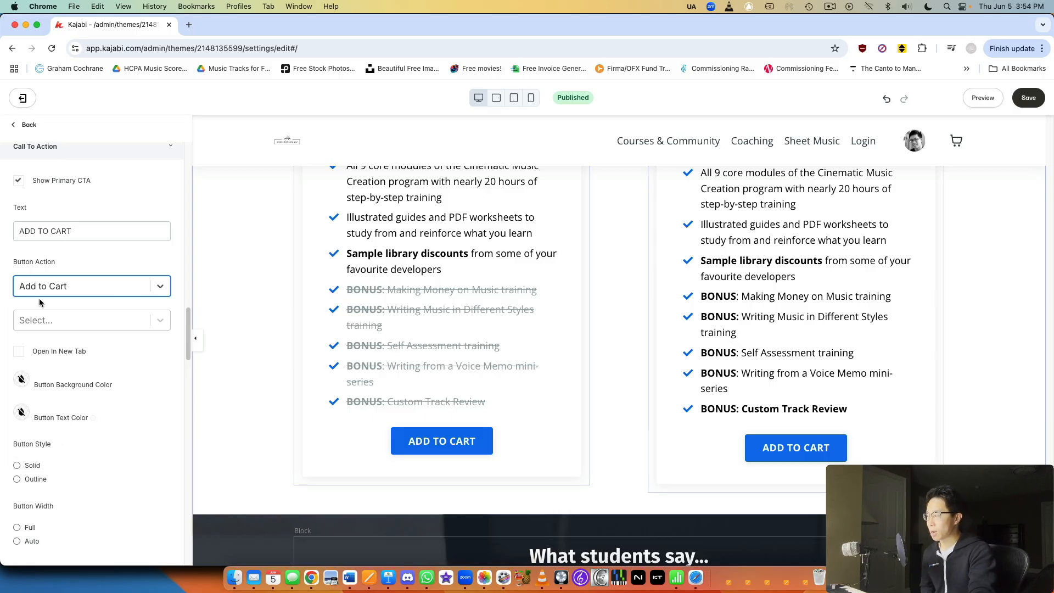
# Step: Choose Cinematic Music Creation (INNER ACCESS) as the offer that the Inner Access block's button adds to the cart
pyautogui.click(49, 323)
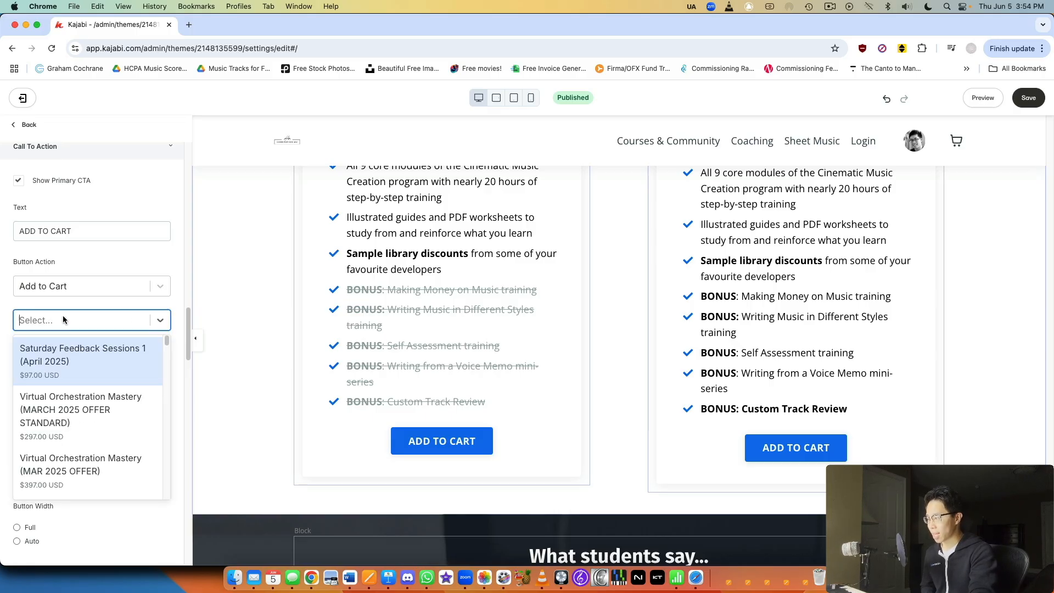
pyautogui.write('cinematic')
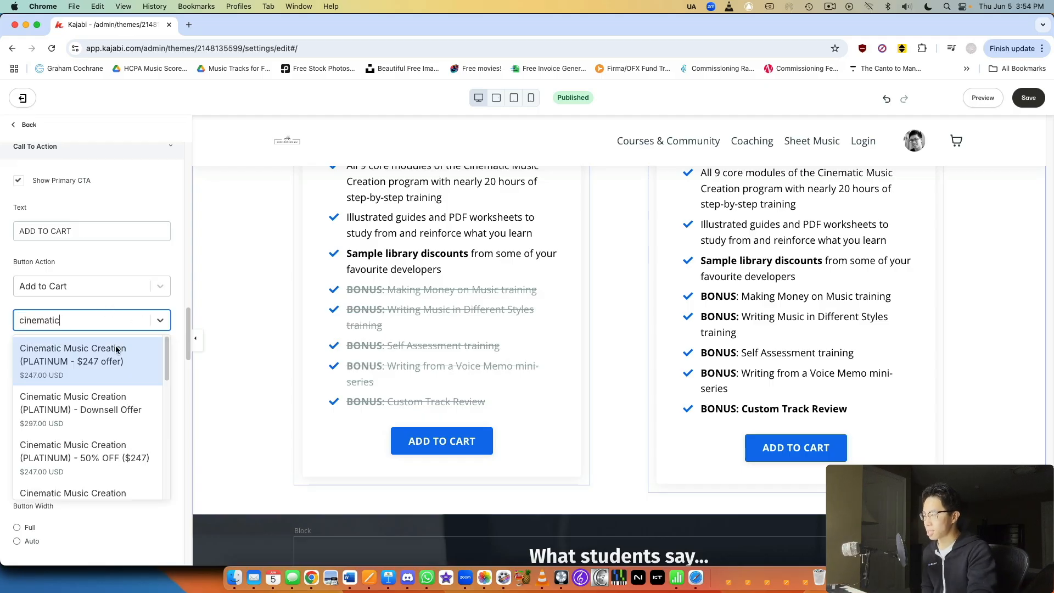
pyautogui.scroll(3, 784, 338)
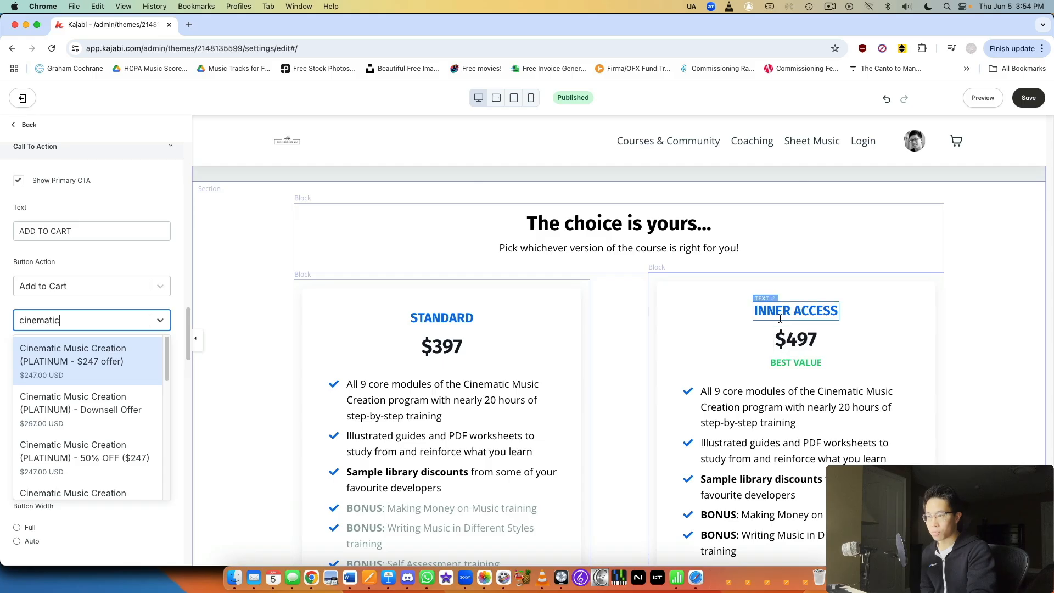
pyautogui.scroll(-3, 110, 400)
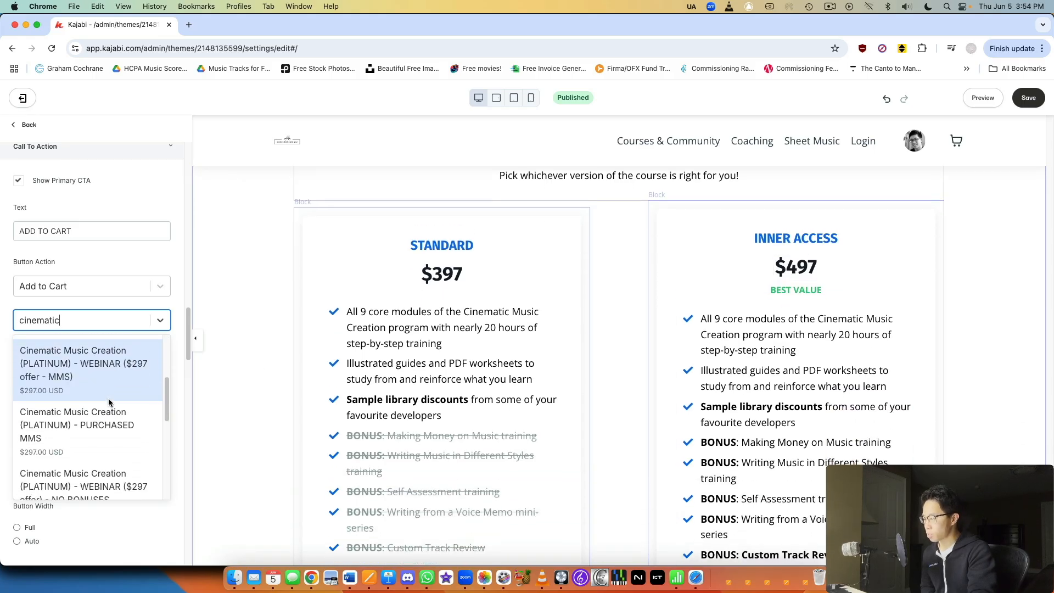
pyautogui.scroll(-3, 110, 397)
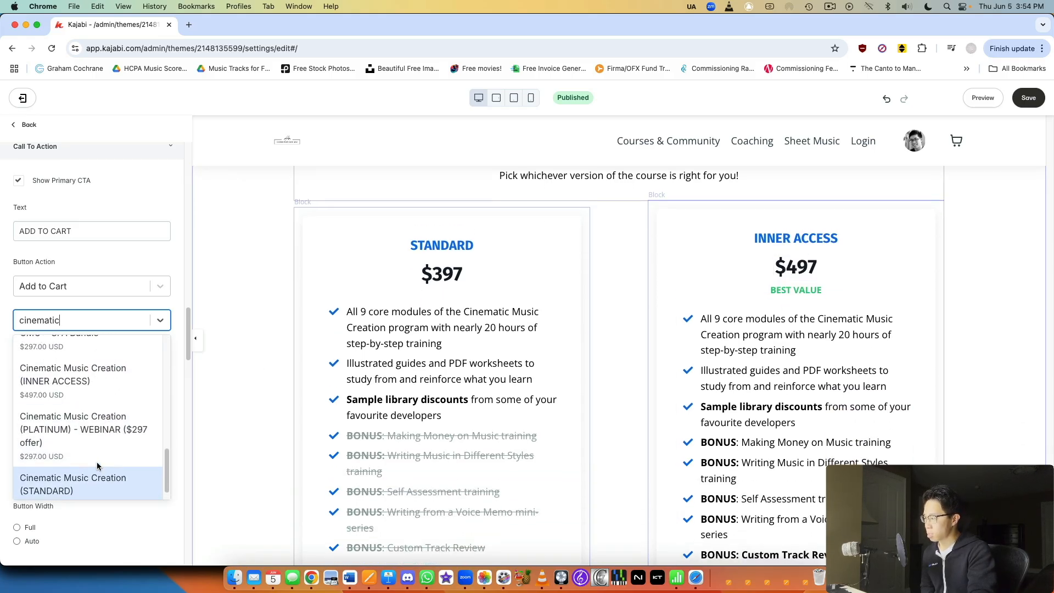
pyautogui.scroll(1, 95, 462)
pyautogui.click(75, 406)
# Step: Open the Standard pricing block's call-to-action settings and set its button action to Add to Cart
pyautogui.scroll(-3, 434, 403)
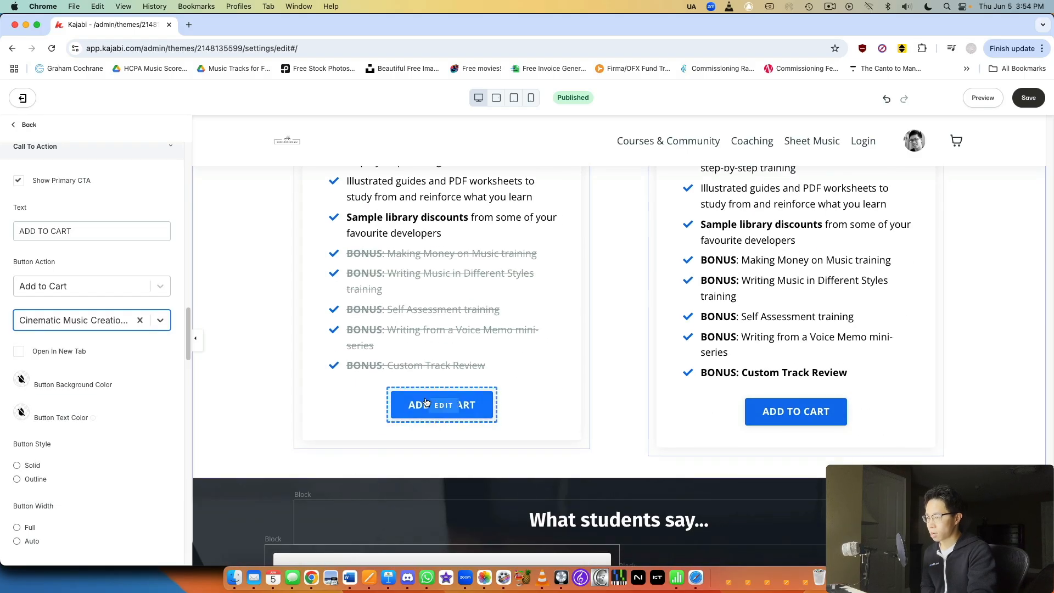
pyautogui.click(398, 411)
pyautogui.click(48, 384)
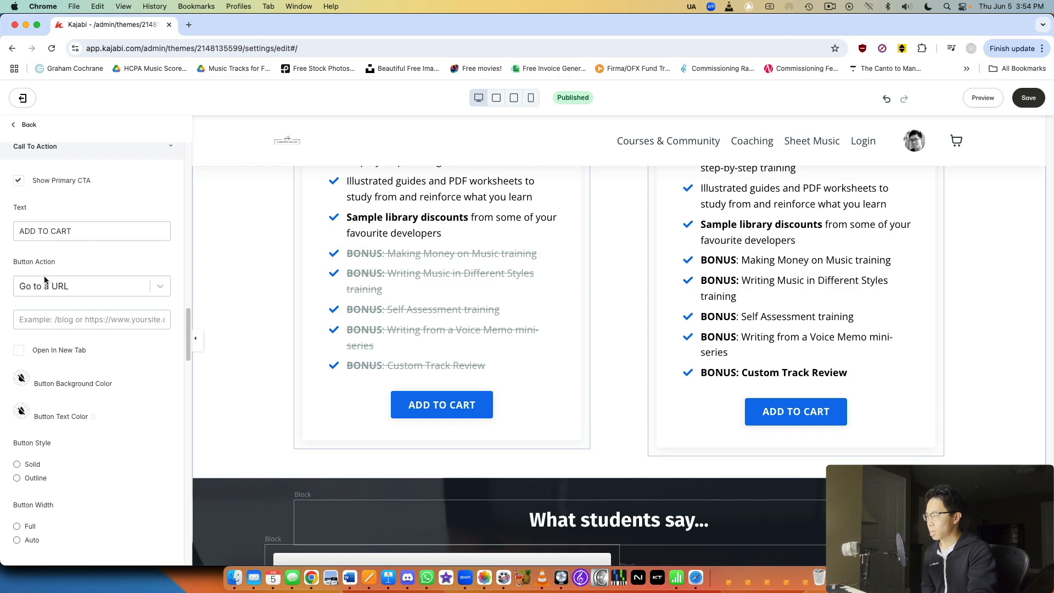
pyautogui.scroll(3, 59, 299)
pyautogui.click(46, 373)
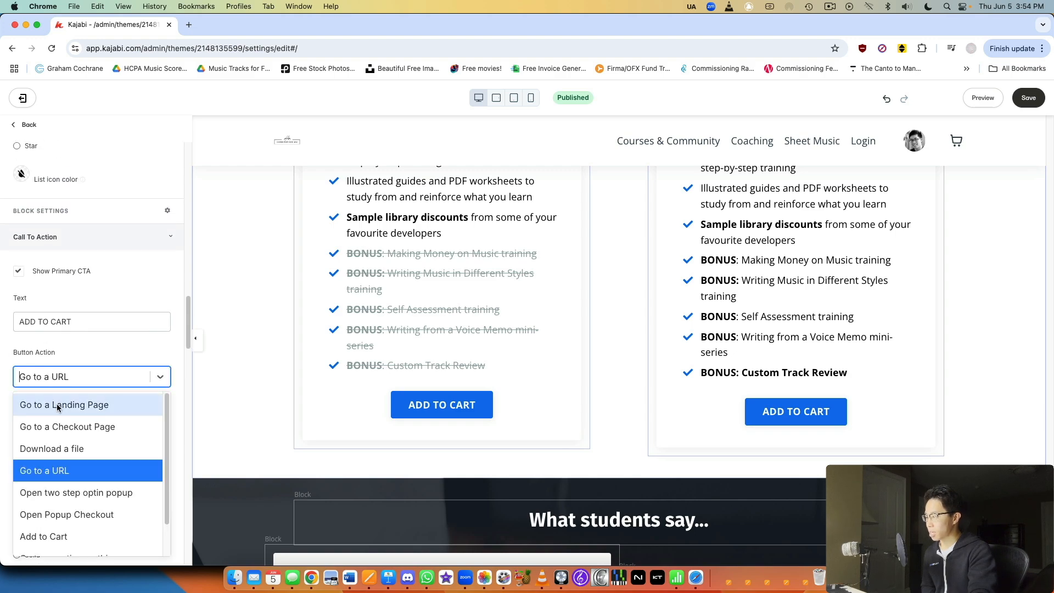
pyautogui.click(71, 531)
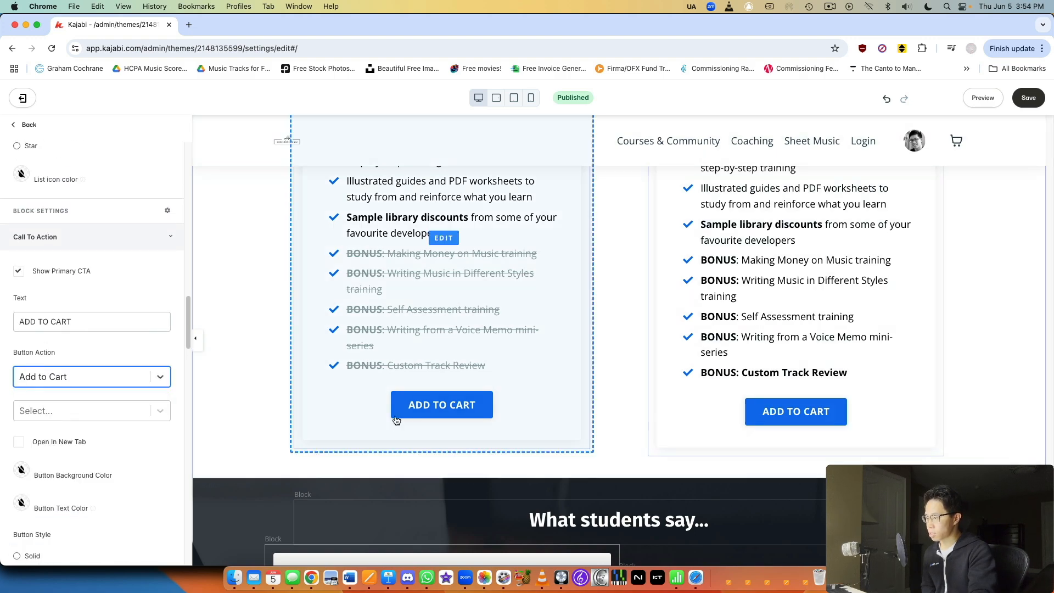
# Step: Choose Cinematic Music Creation (STANDARD) as the offer for the Standard block's button and save the page
pyautogui.click(52, 410)
pyautogui.write('cinematic')
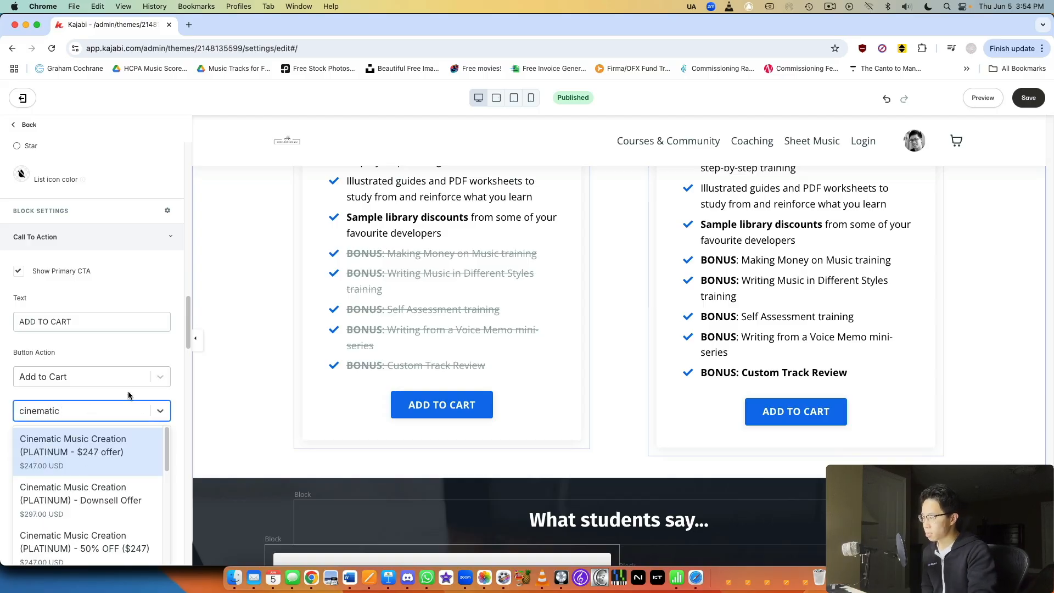
pyautogui.scroll(-8, 110, 373)
pyautogui.scroll(-2, 109, 333)
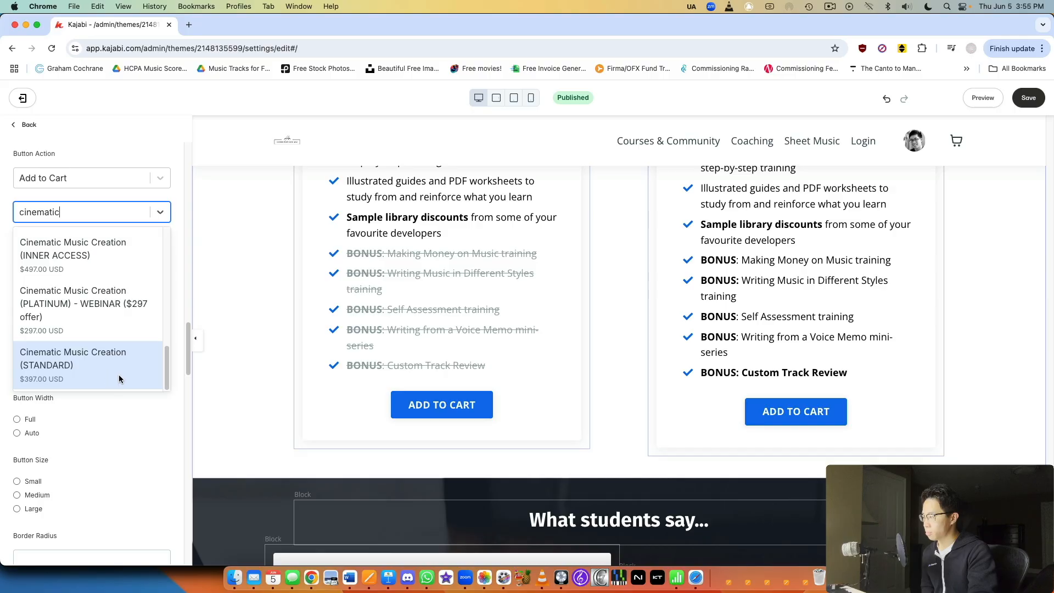
pyautogui.click(83, 370)
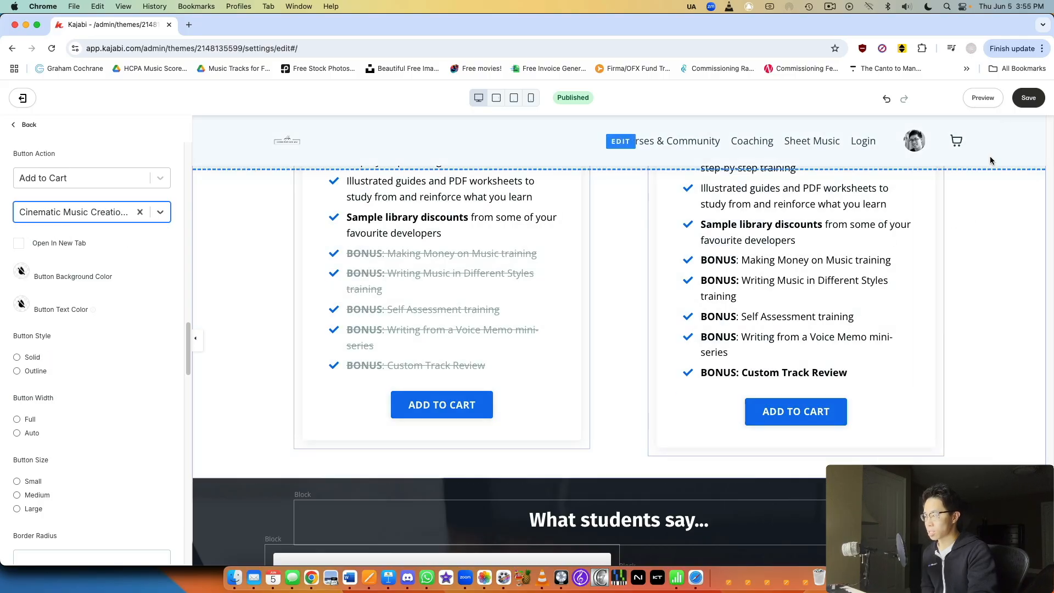
pyautogui.click(1021, 105)
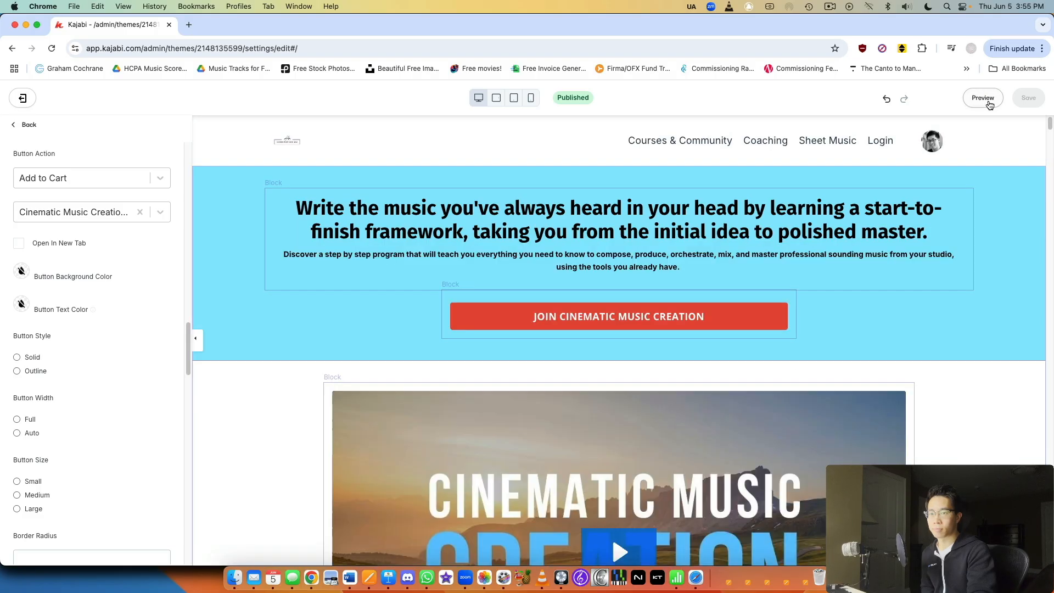
# Step: In a page preview, add the Standard and Inner Access versions to the shopping cart and continue to checkout
pyautogui.click(992, 98)
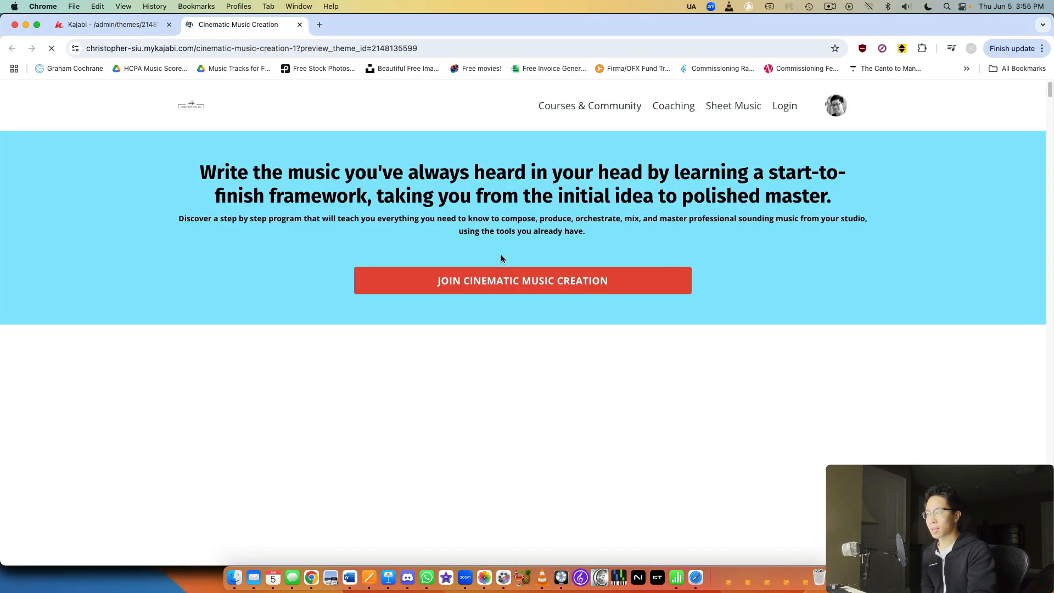
pyautogui.scroll(-20, 510, 263)
pyautogui.scroll(-3, 540, 286)
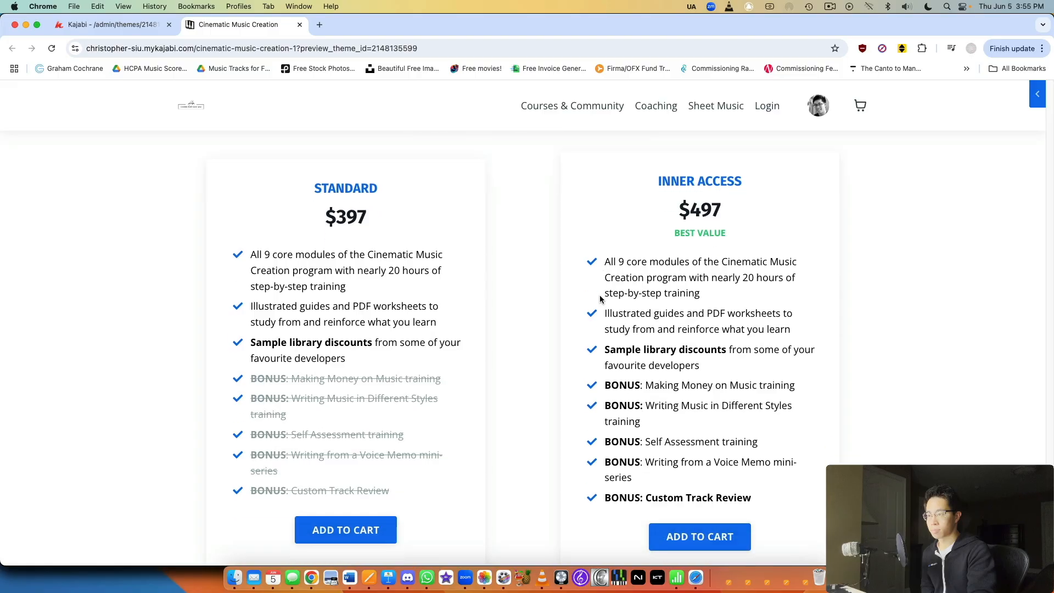
pyautogui.click(383, 467)
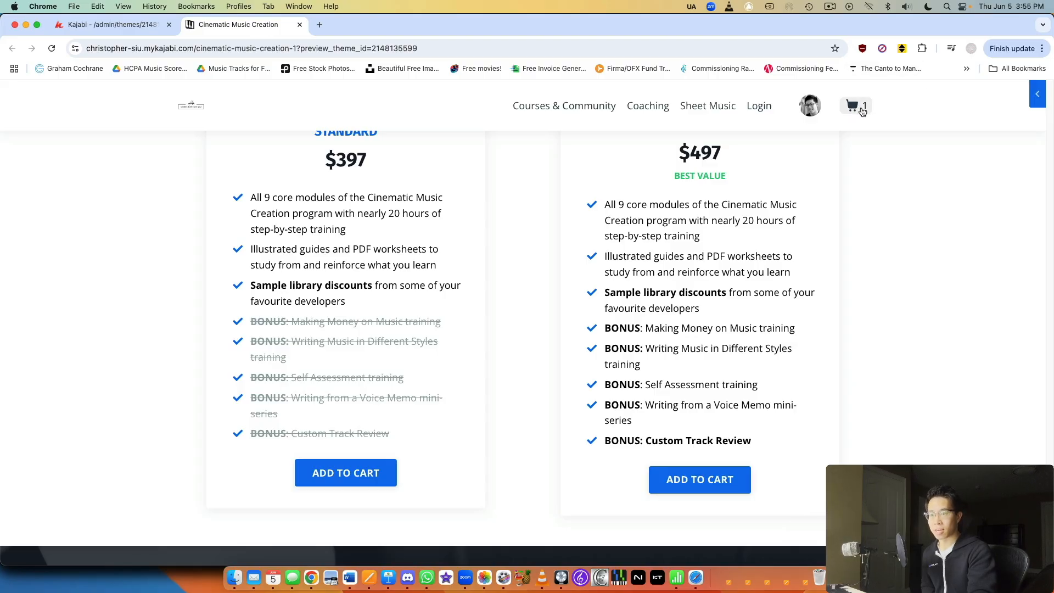
pyautogui.click(690, 476)
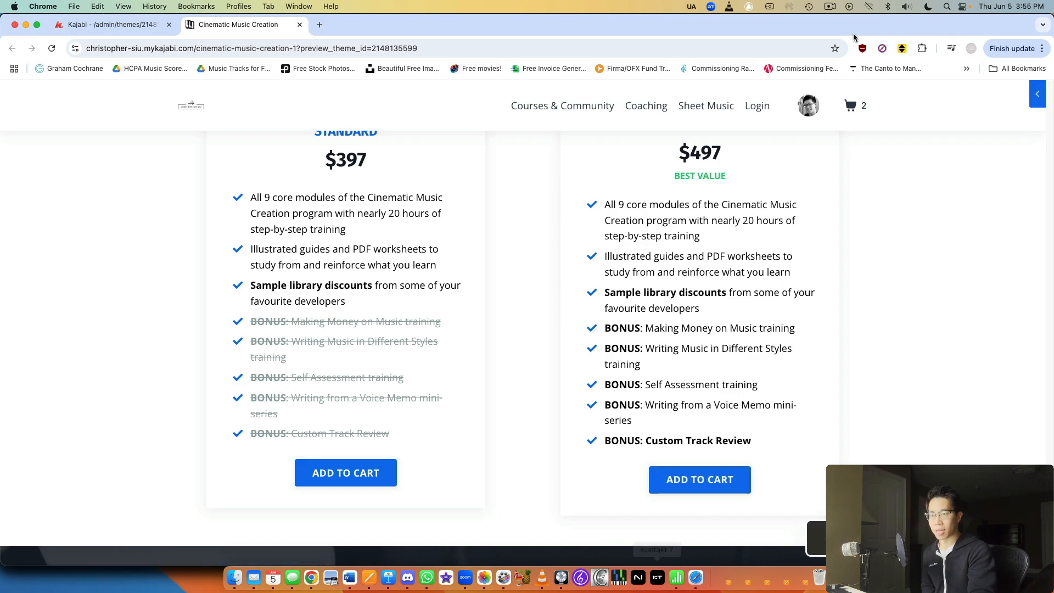
pyautogui.click(850, 105)
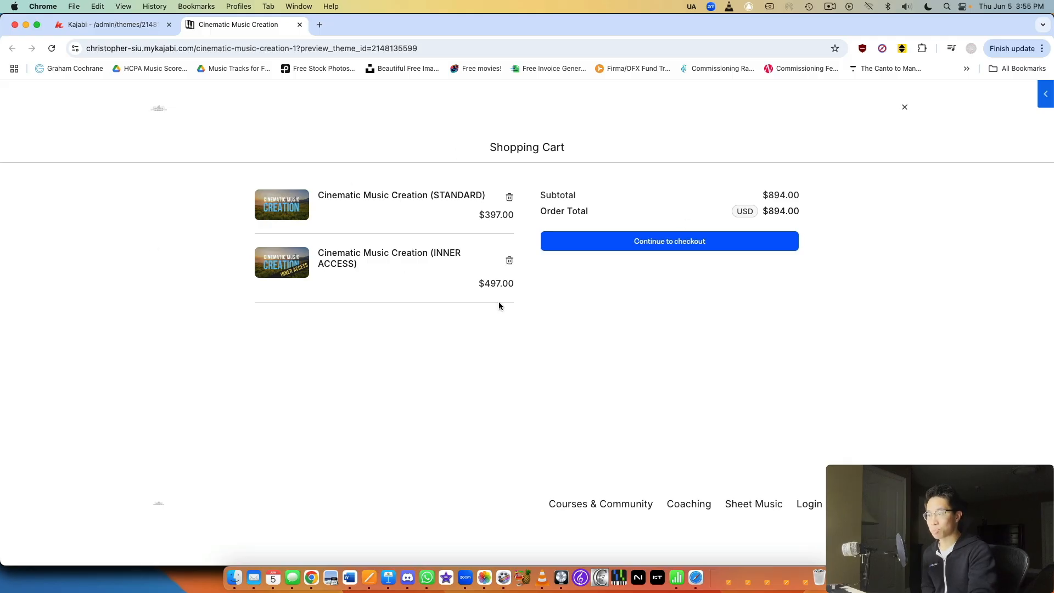
pyautogui.click(718, 240)
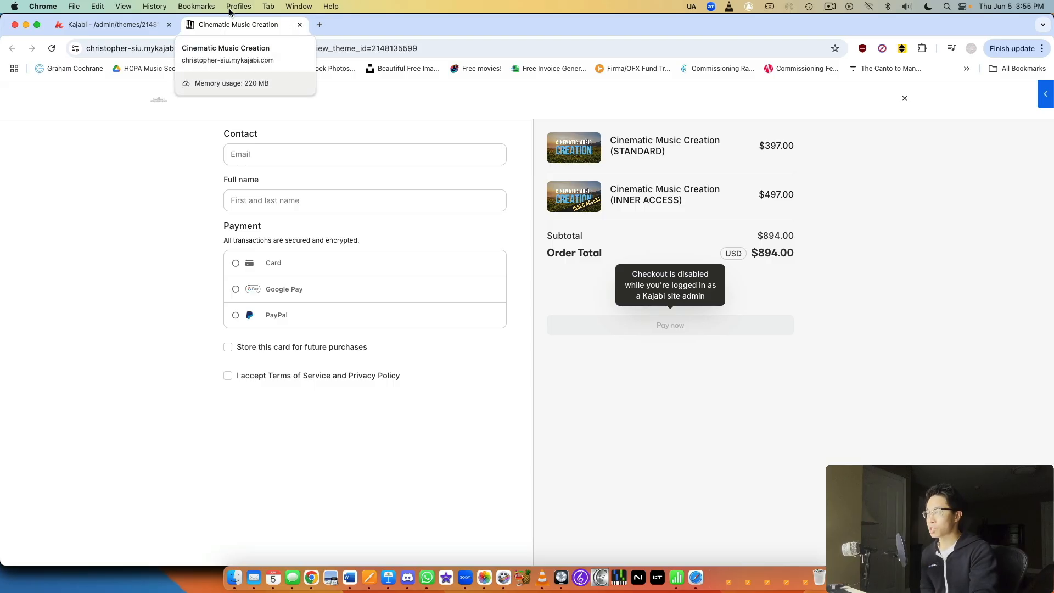
# Step: Return to the page editor and open the Header section to review its shopping cart and sticky header options
pyautogui.click(110, 24)
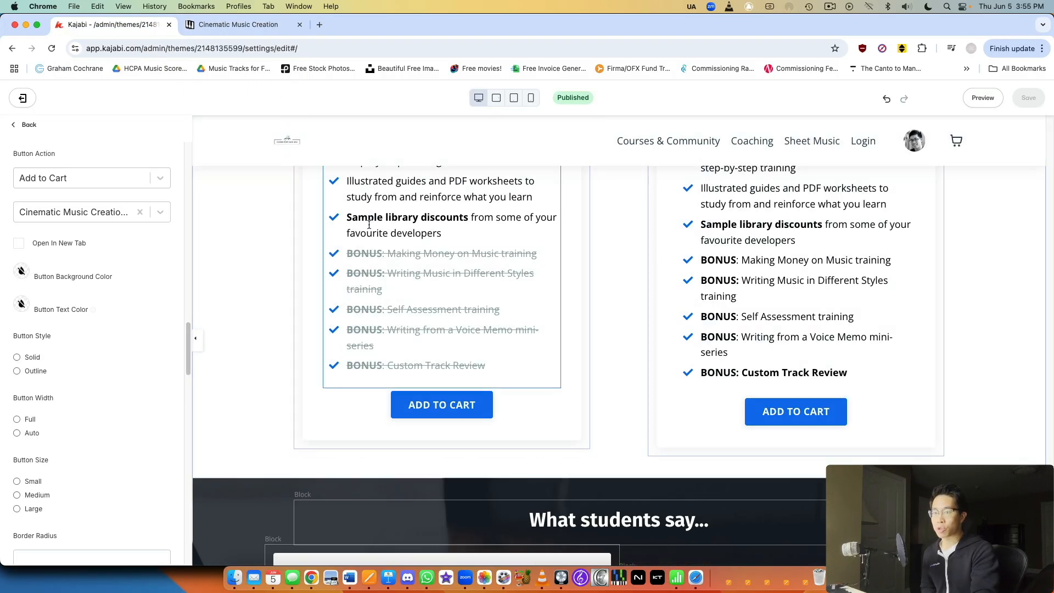
pyautogui.scroll(15, 383, 236)
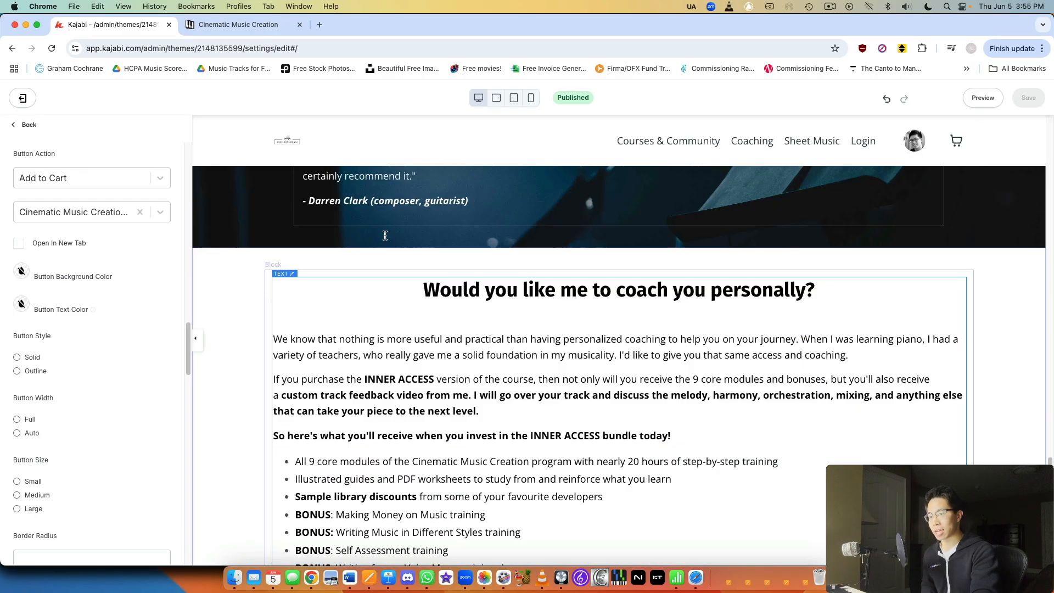
pyautogui.scroll(10, 129, 233)
pyautogui.scroll(15, 270, 228)
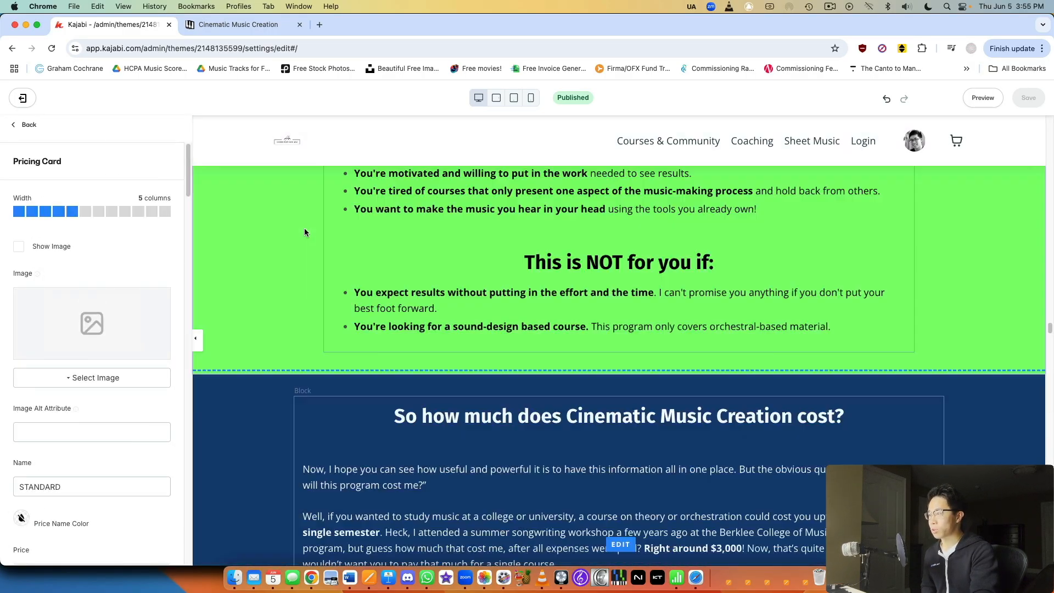
pyautogui.click(209, 229)
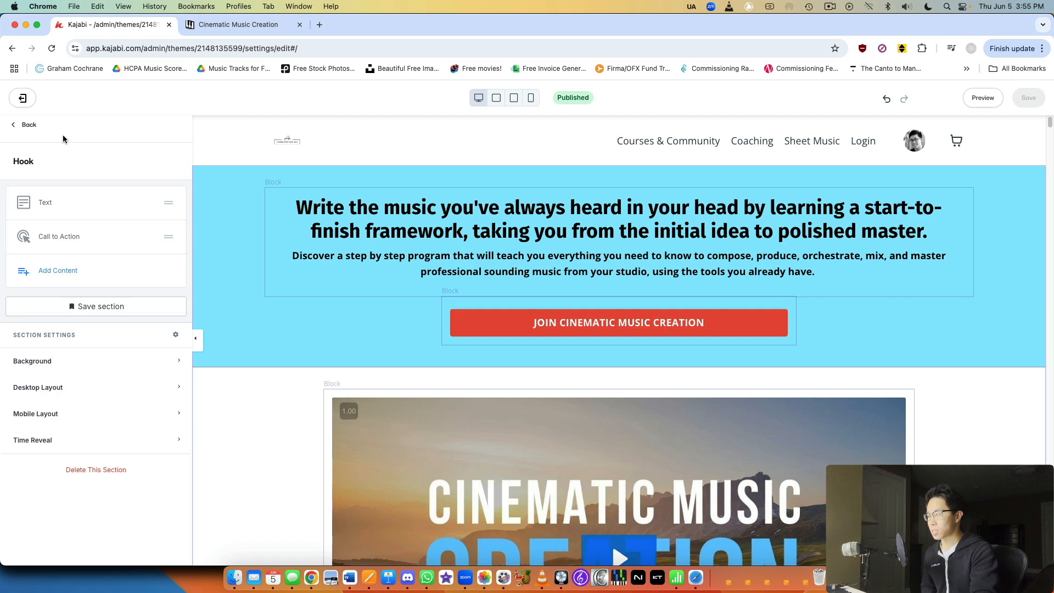
pyautogui.click(29, 125)
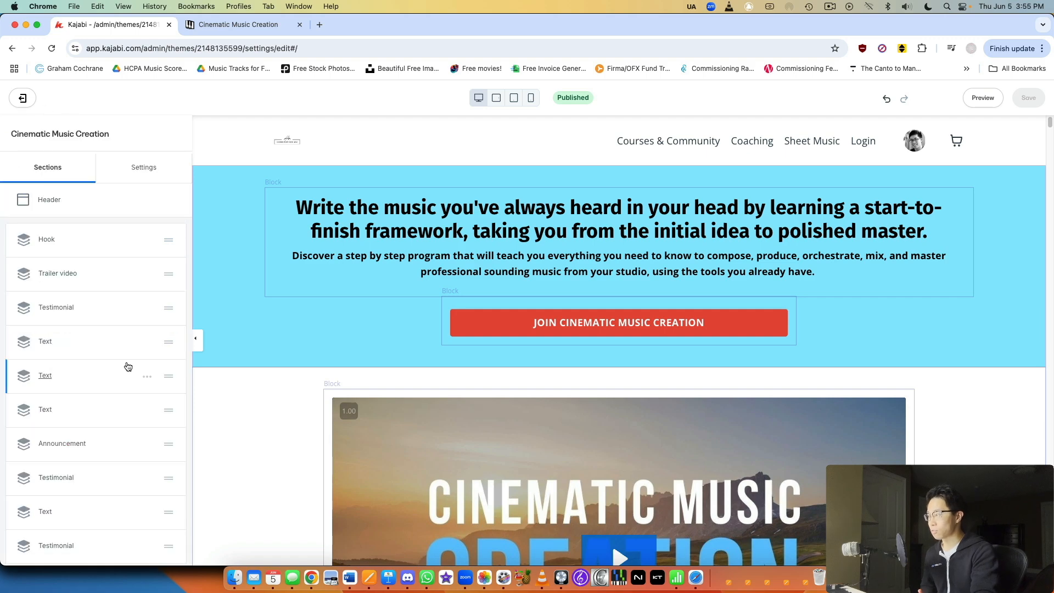
pyautogui.click(45, 201)
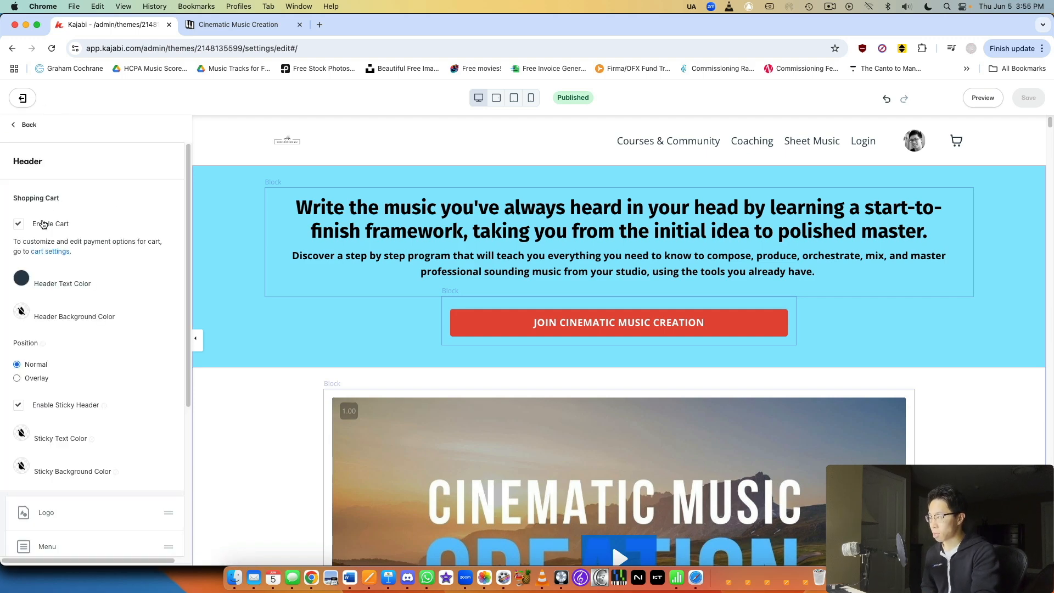
pyautogui.scroll(-3, 69, 247)
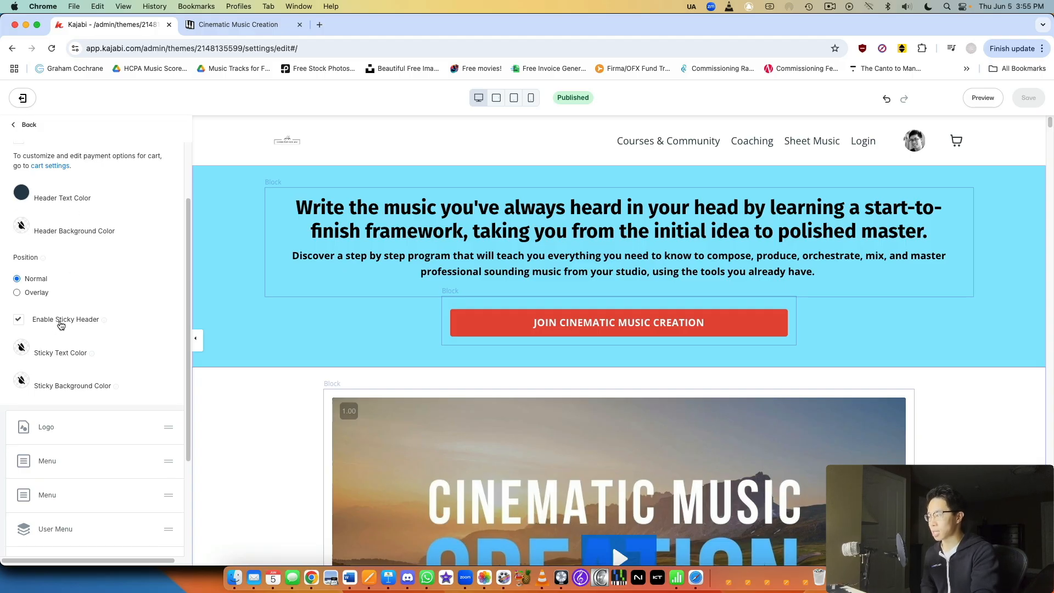
# Step: Examine the header's Desktop Layout and Mobile Layout settings
pyautogui.scroll(-10, 272, 214)
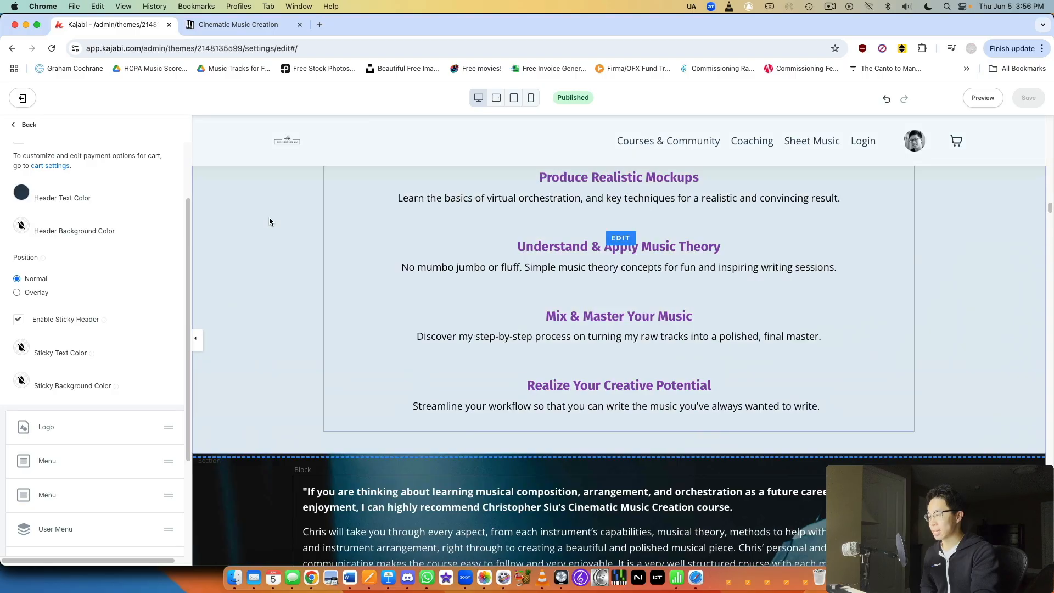
pyautogui.scroll(-15, 271, 233)
pyautogui.scroll(-5, 135, 277)
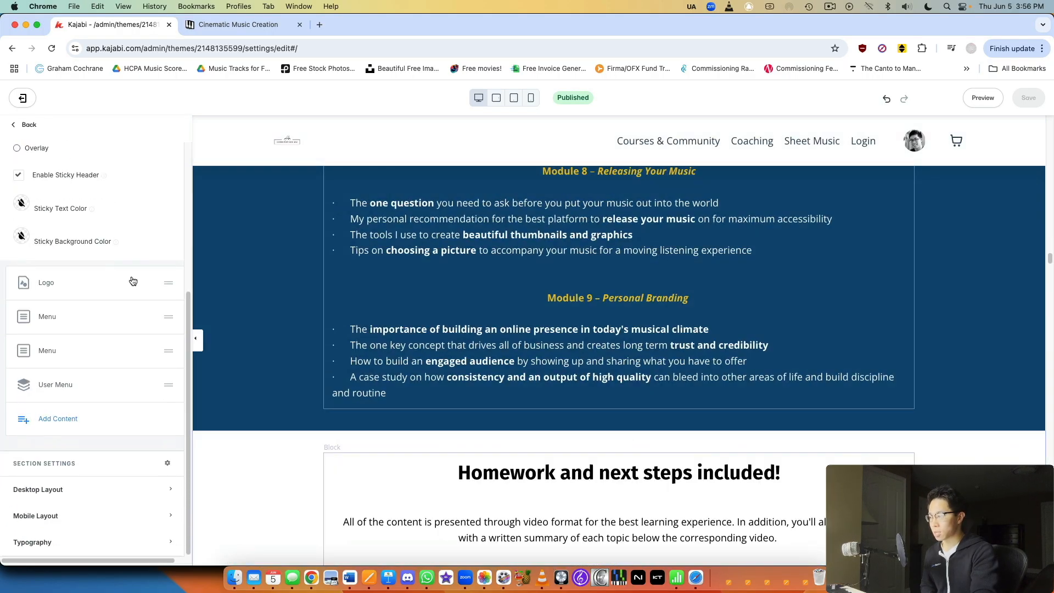
pyautogui.click(77, 488)
pyautogui.scroll(-3, 65, 490)
pyautogui.click(61, 506)
pyautogui.scroll(-5, 46, 356)
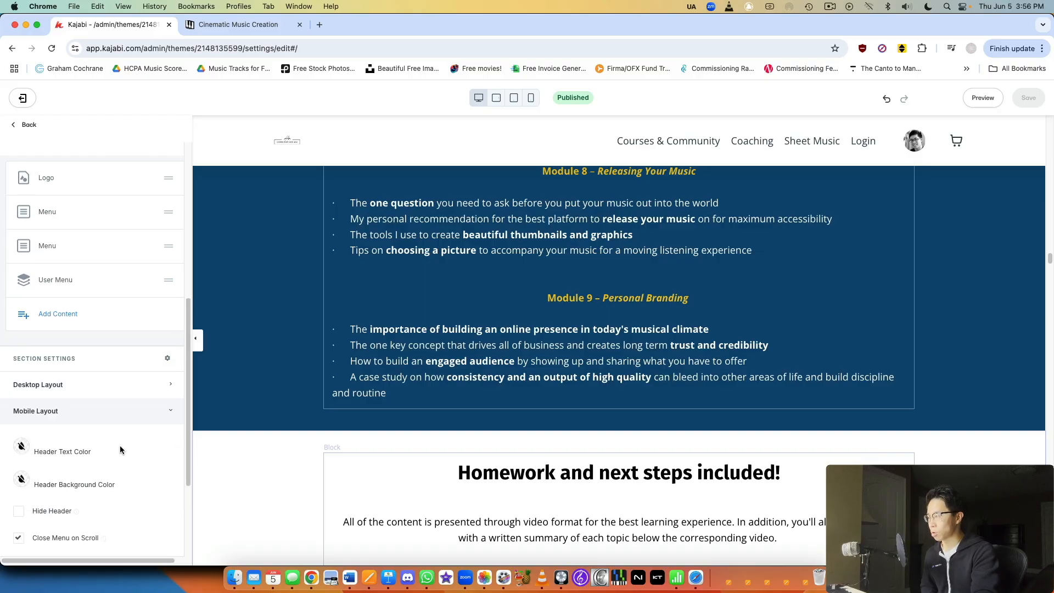
pyautogui.scroll(-15, 279, 336)
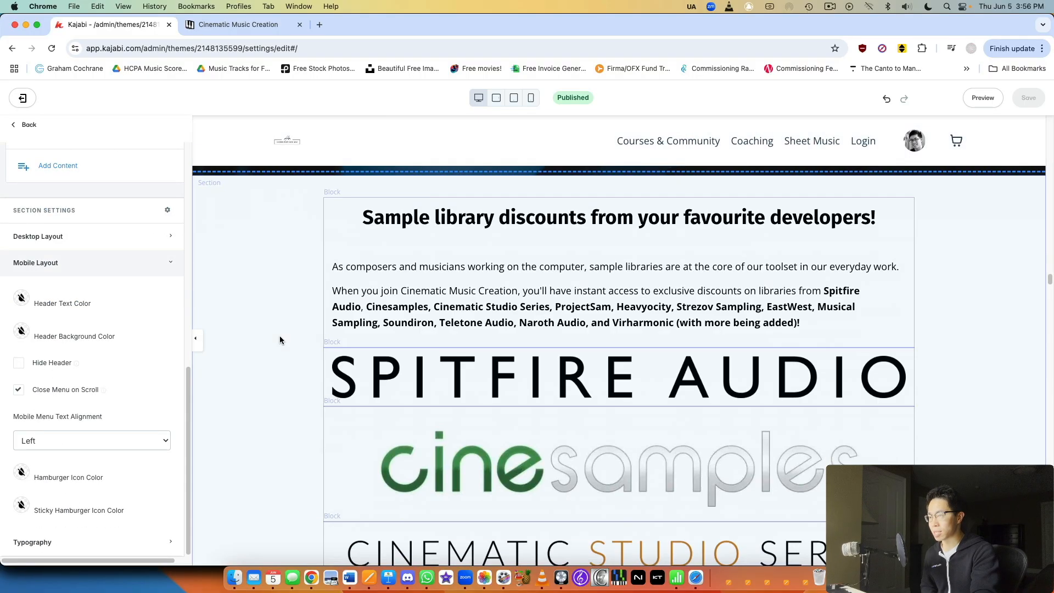
# Step: Reopen the Standard pricing block and review its Call To Action button action and assigned offer
pyautogui.scroll(-10, 281, 340)
pyautogui.scroll(20, 280, 336)
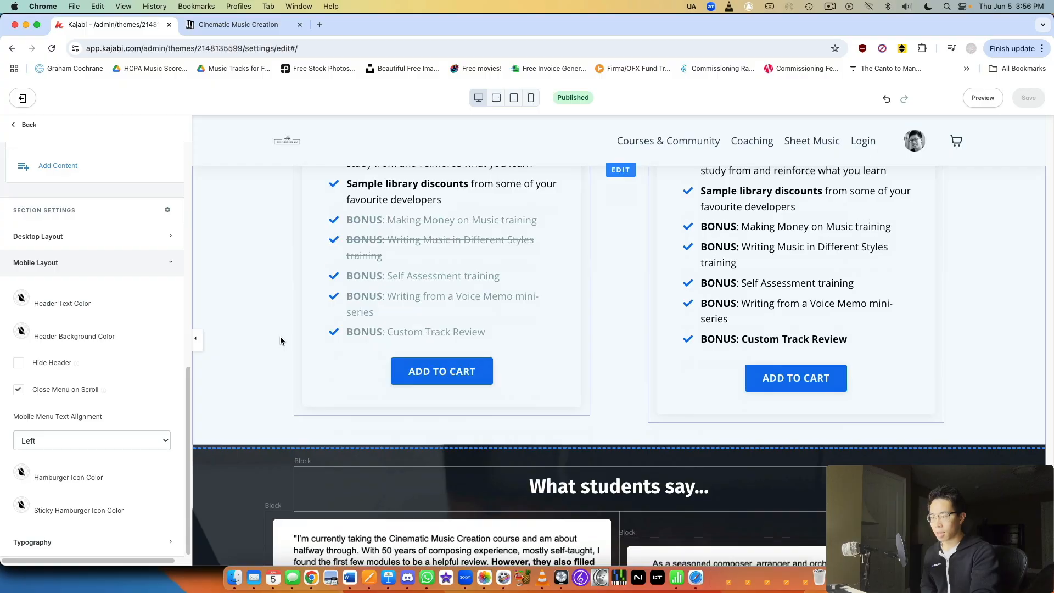
pyautogui.scroll(-1, 280, 337)
pyautogui.click(264, 333)
pyautogui.click(497, 366)
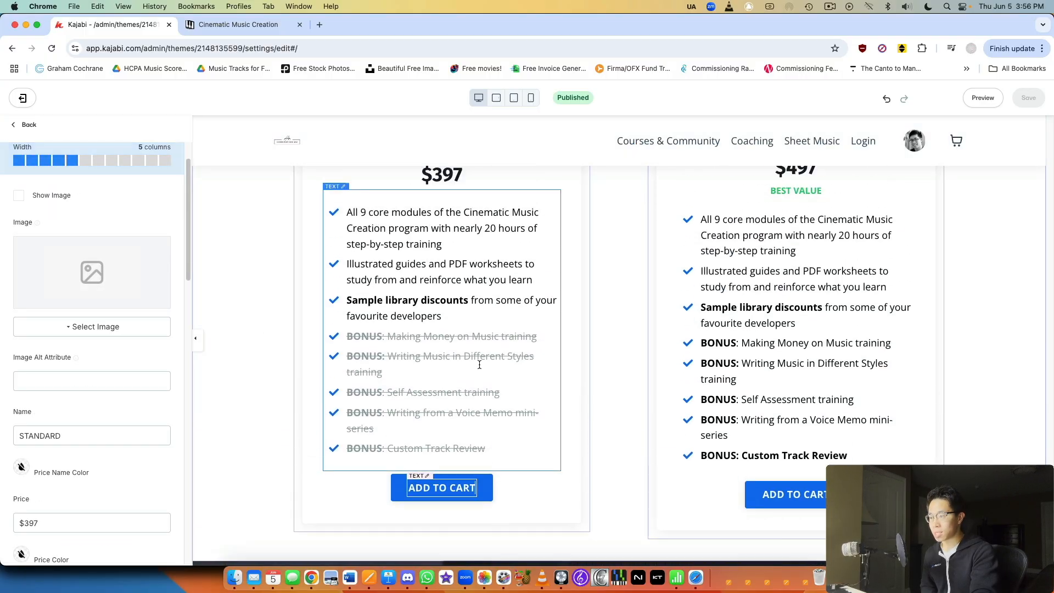
pyautogui.scroll(-10, 79, 373)
pyautogui.click(71, 387)
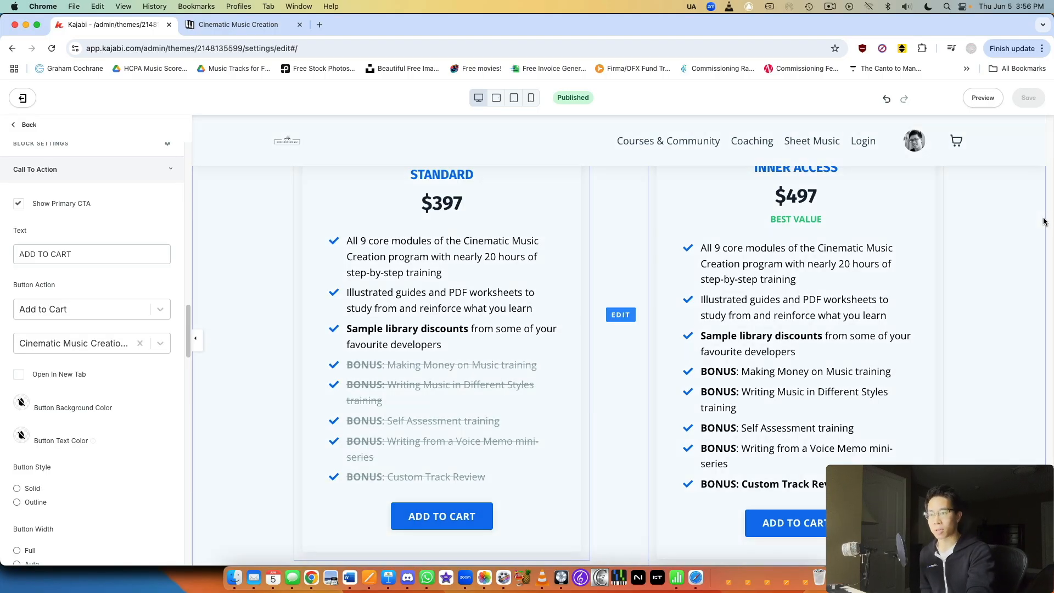
pyautogui.scroll(2, 1008, 226)
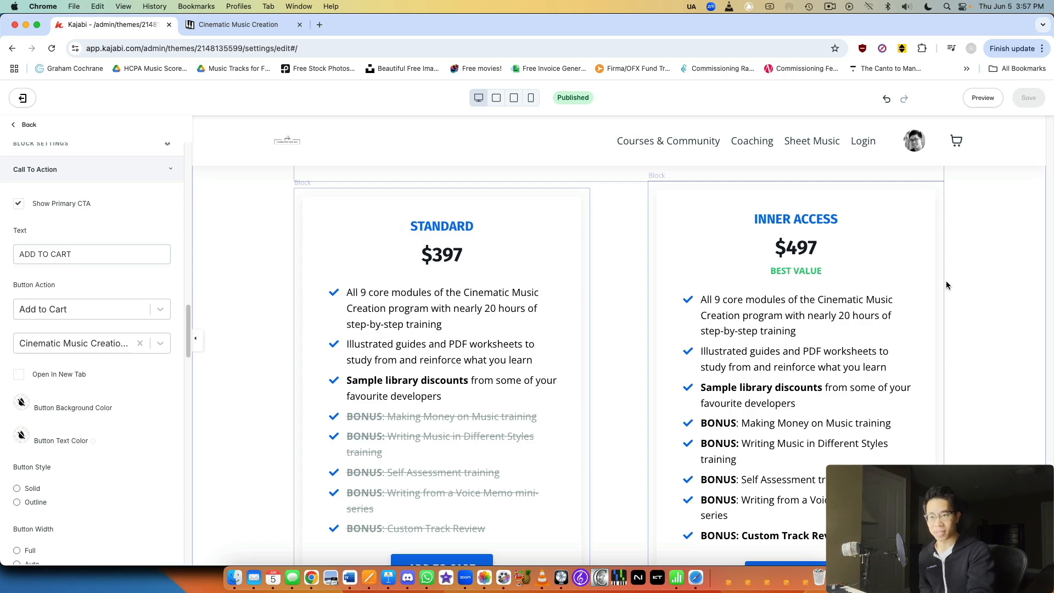
pyautogui.scroll(-2, 971, 289)
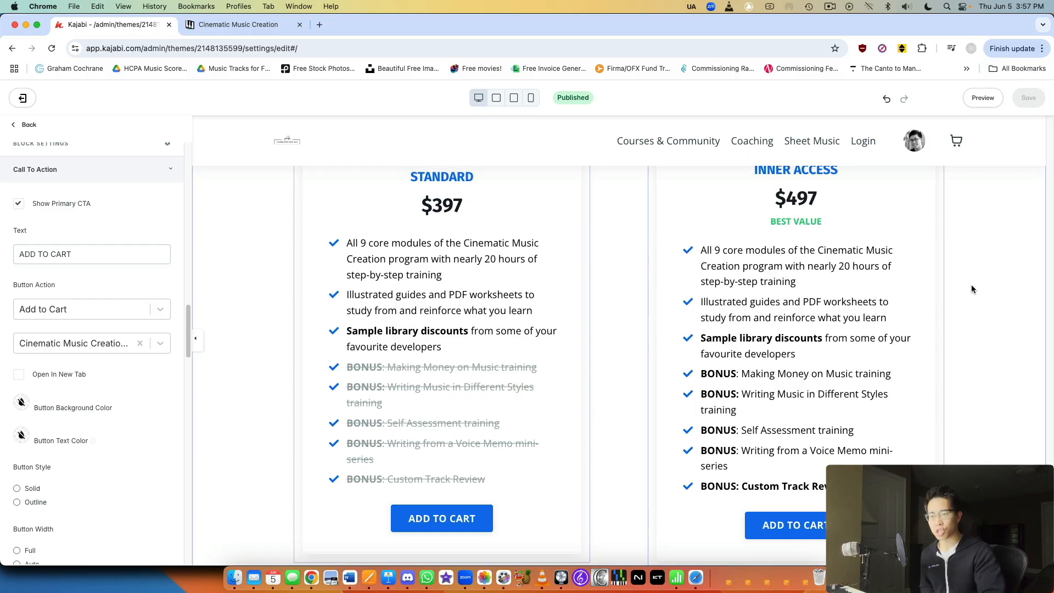
pyautogui.scroll(1, 971, 289)
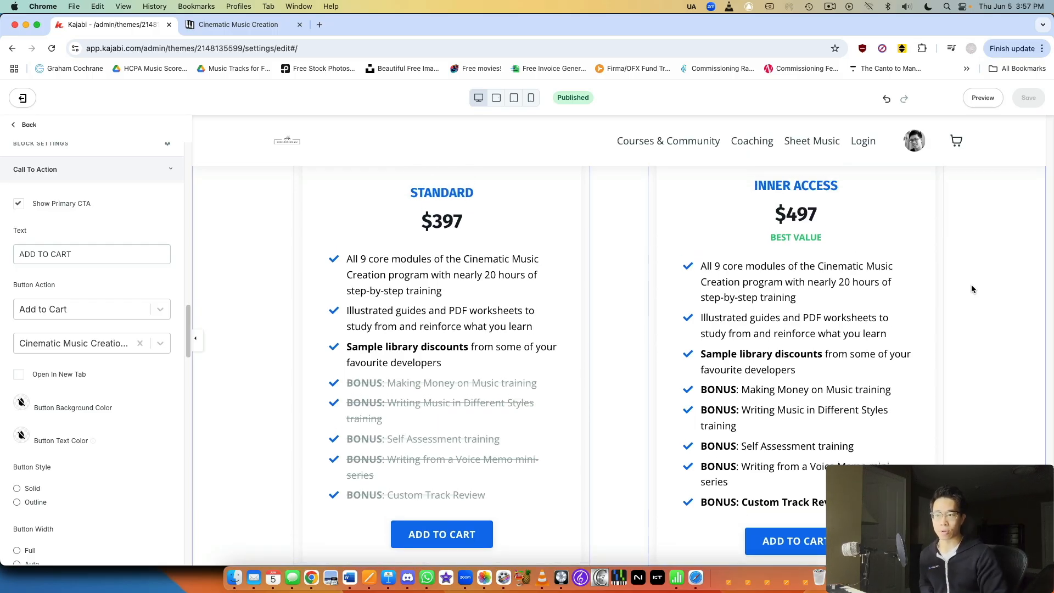